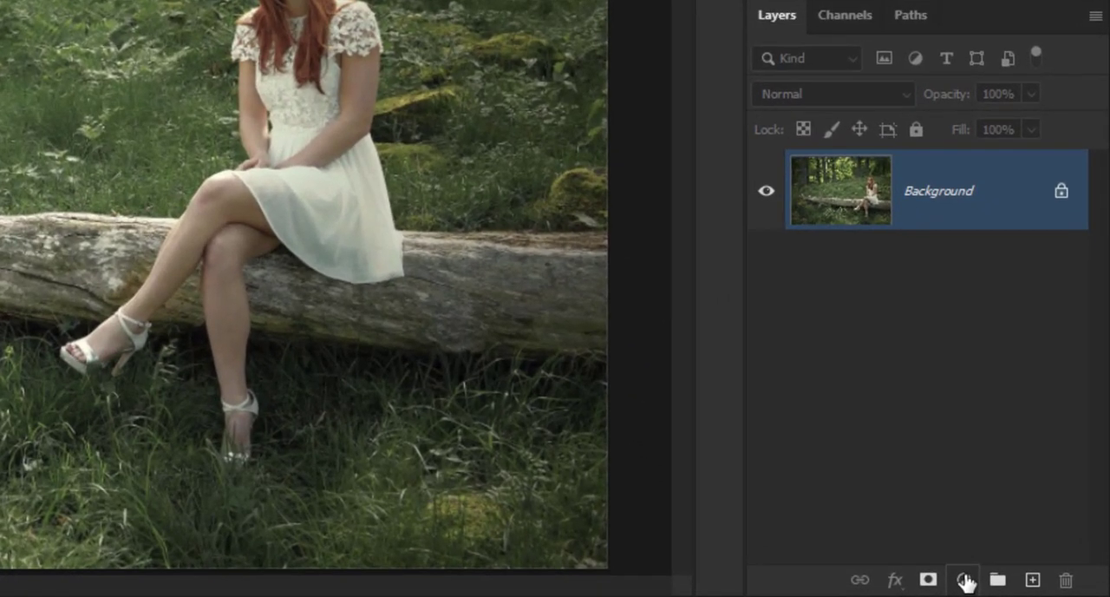
Add a Channel Mixer adjustment layer and set the Red value of its Red output channel to 0%.
click(964, 580)
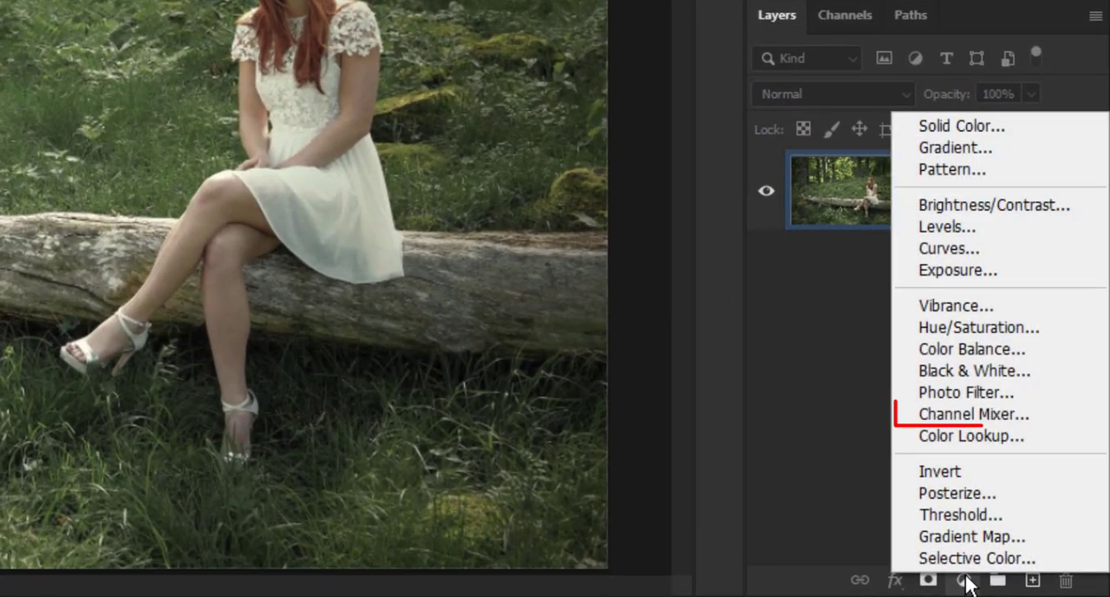
click(954, 415)
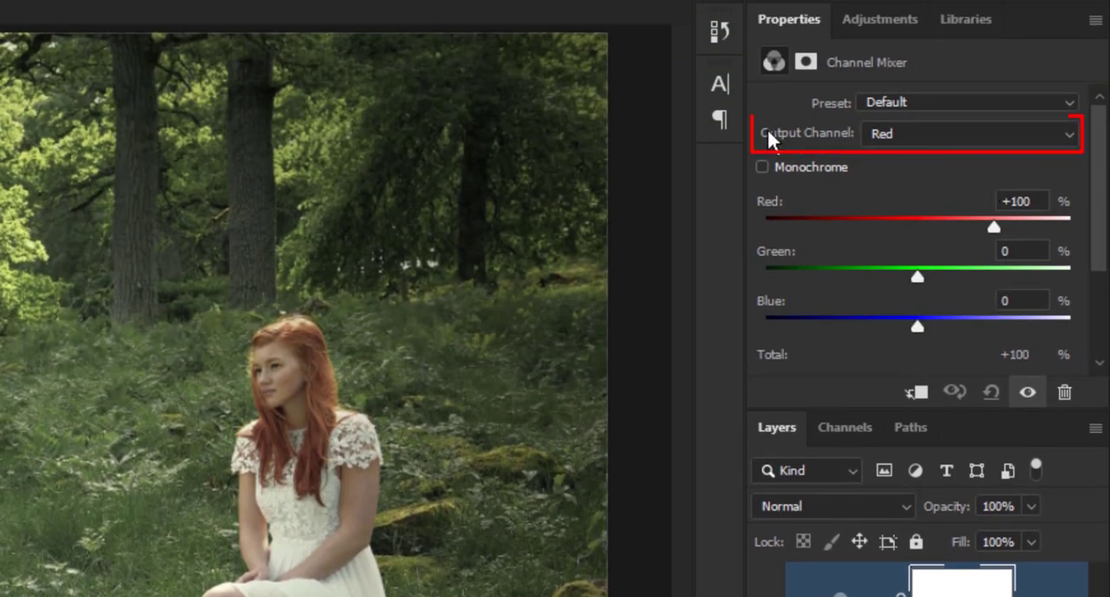
click(911, 139)
click(910, 153)
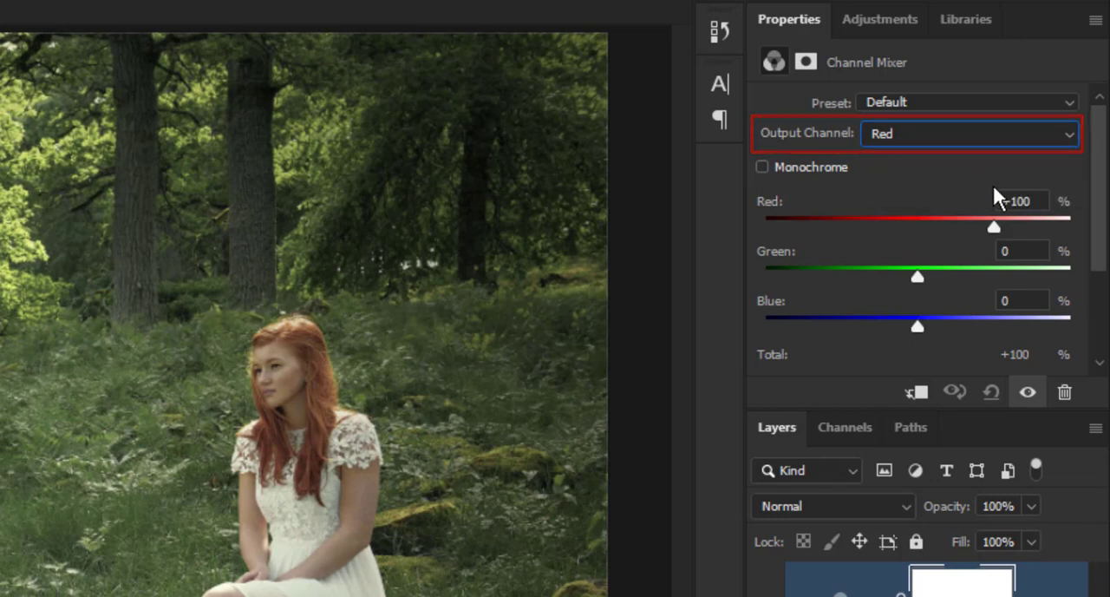
click(1031, 201)
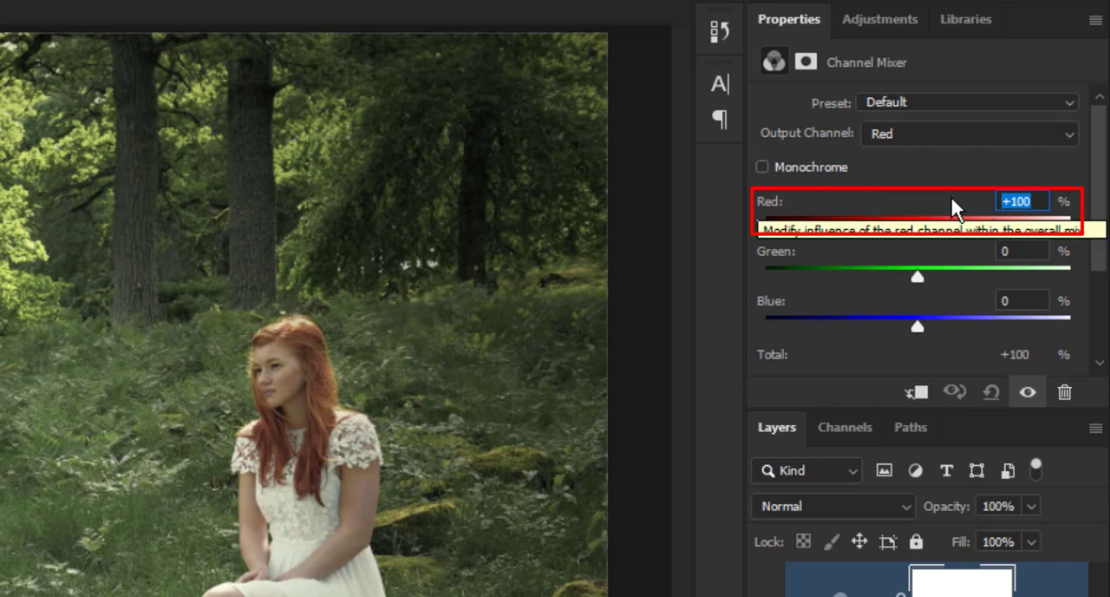
text(0)
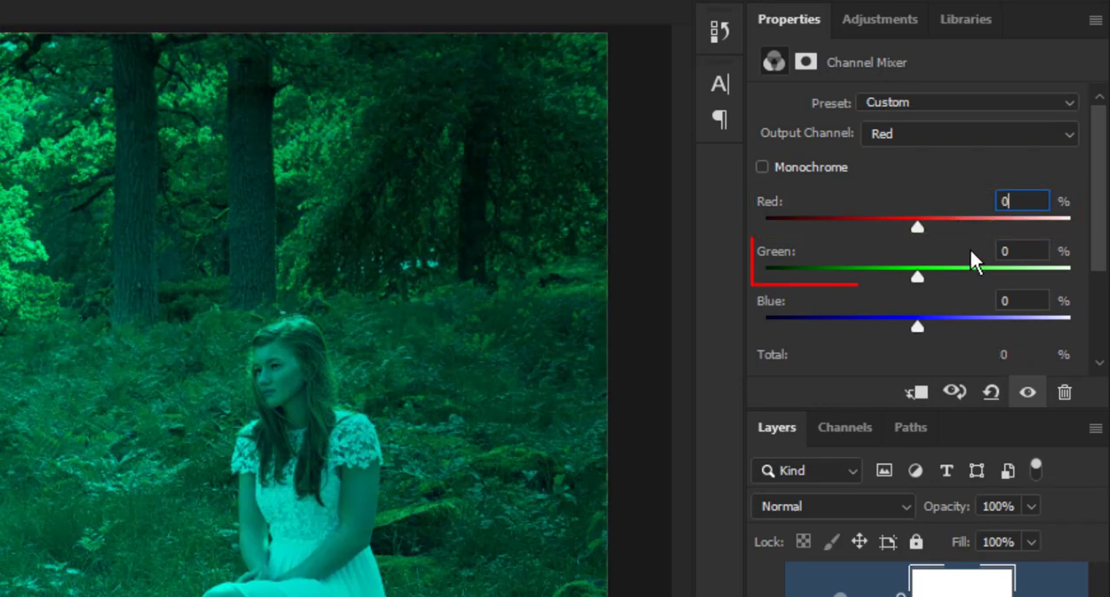
Set Green to +200% and Blue to -100% for the Red output channel, and compare the image with and without the adjustment.
drag(919, 279, 1093, 292)
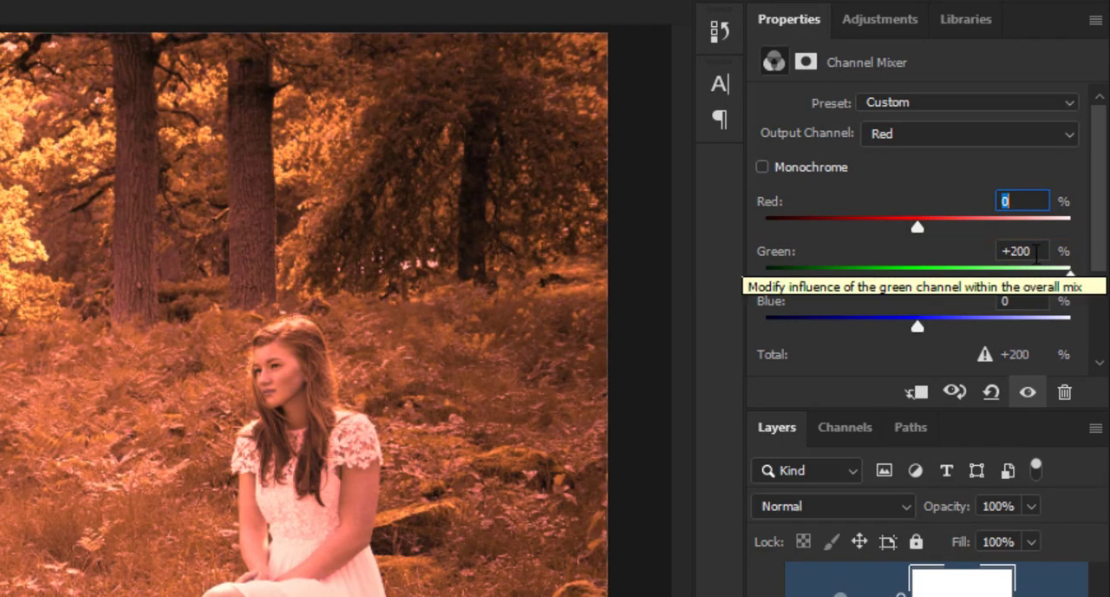
click(1020, 303)
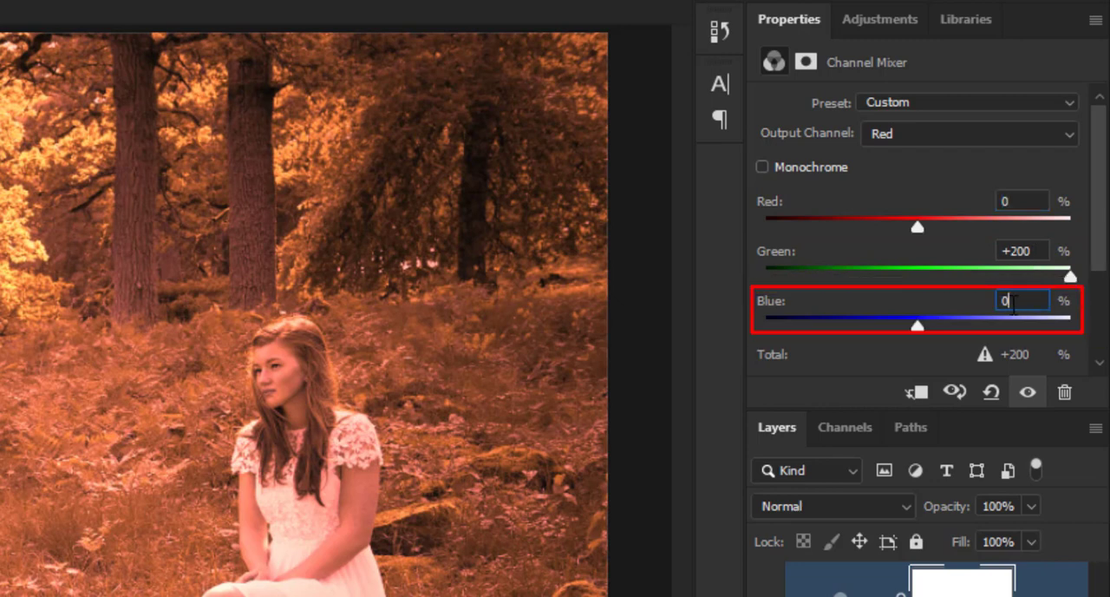
text(-100)
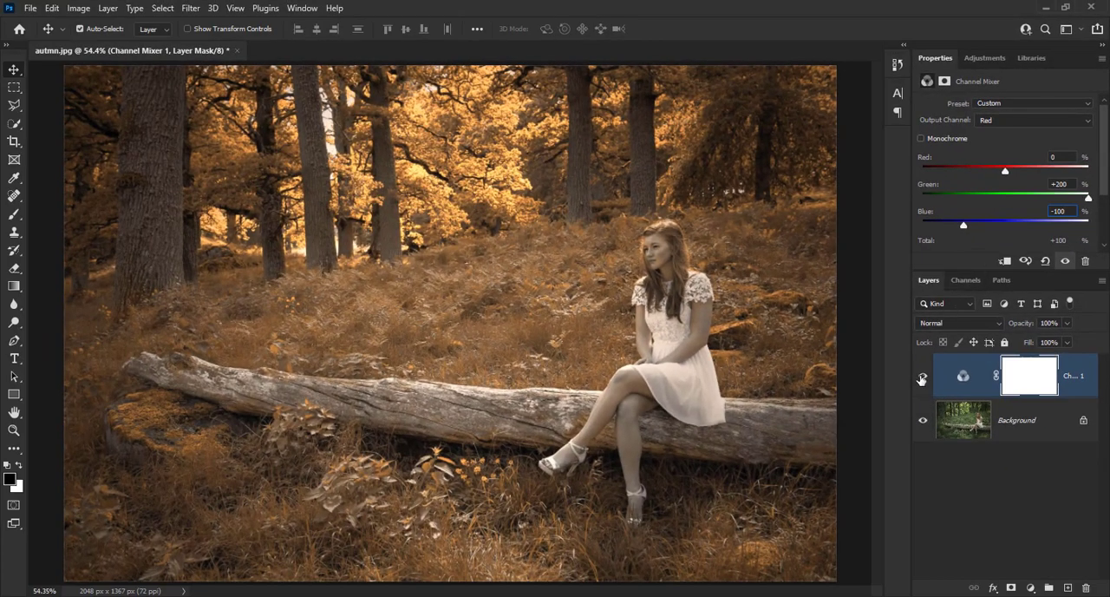
click(922, 378)
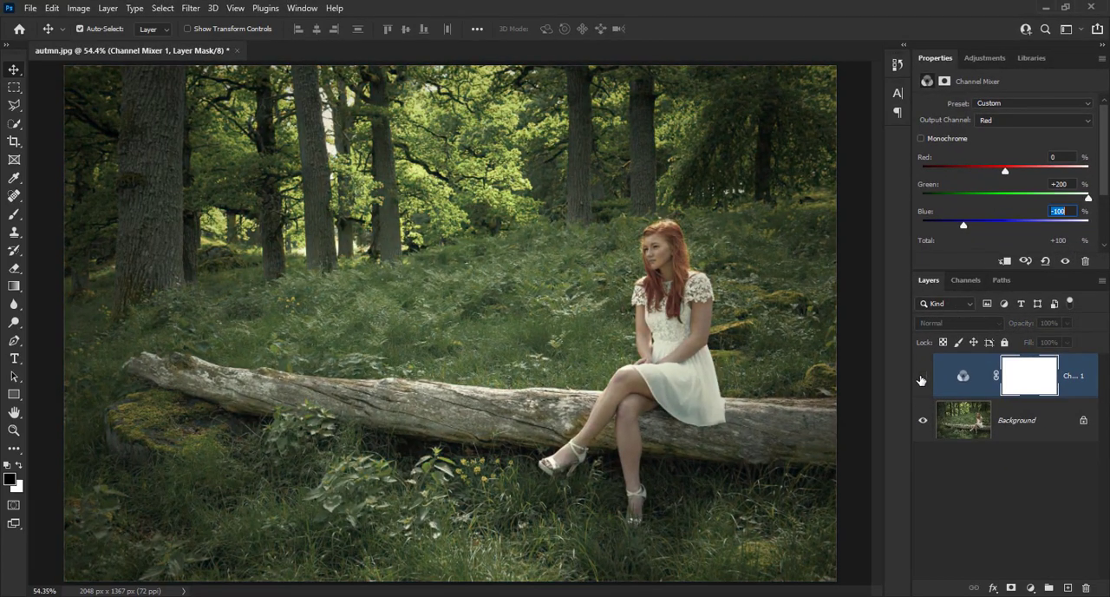
click(922, 378)
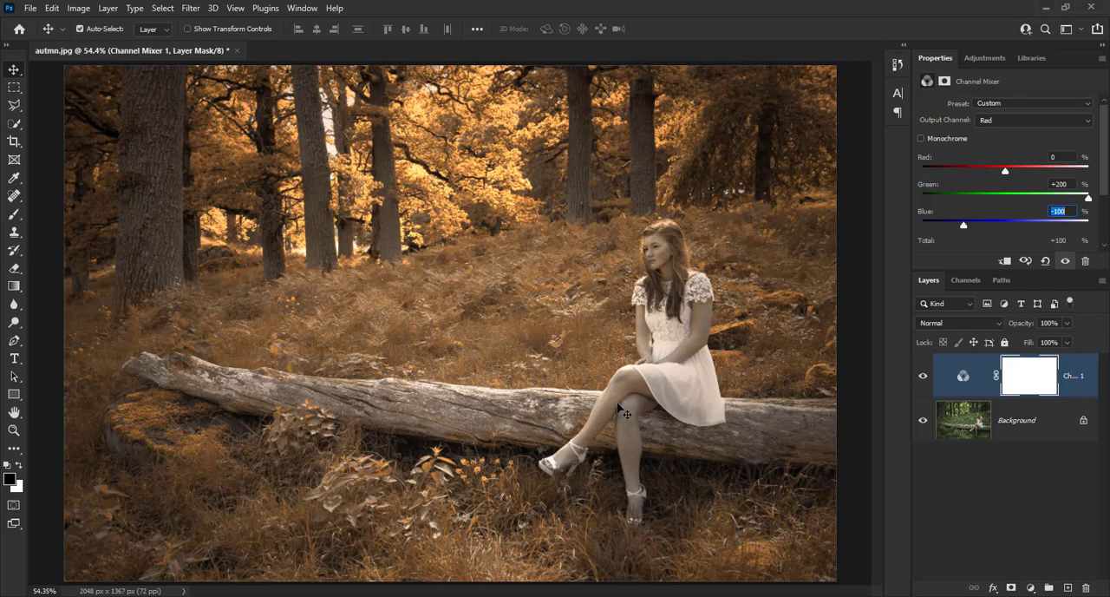
Select the woman on the Background layer with Select Subject and copy her to a new layer.
click(1017, 421)
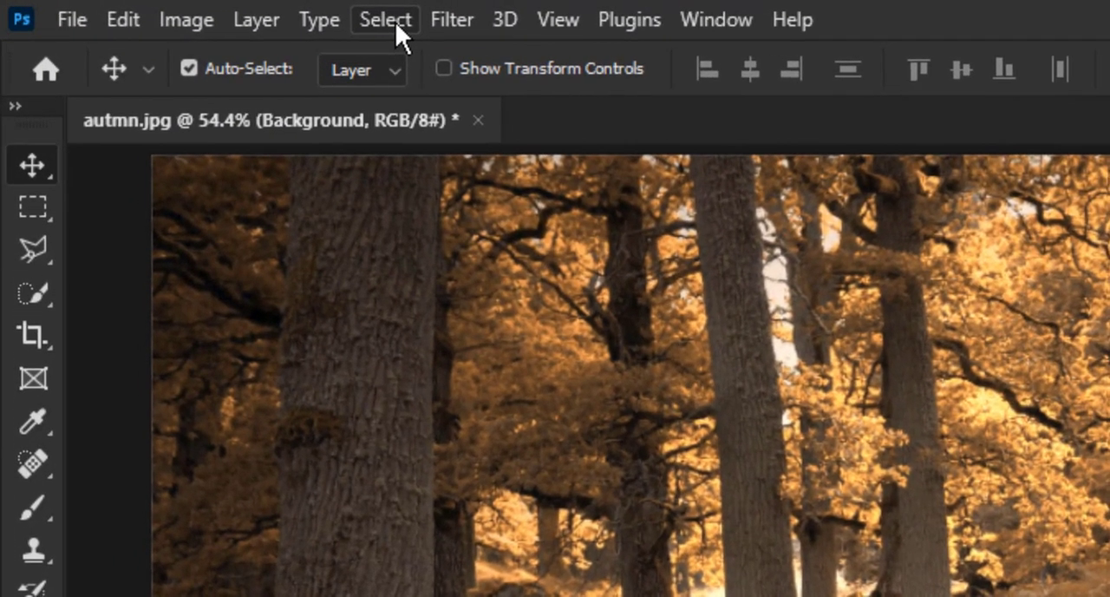
click(395, 22)
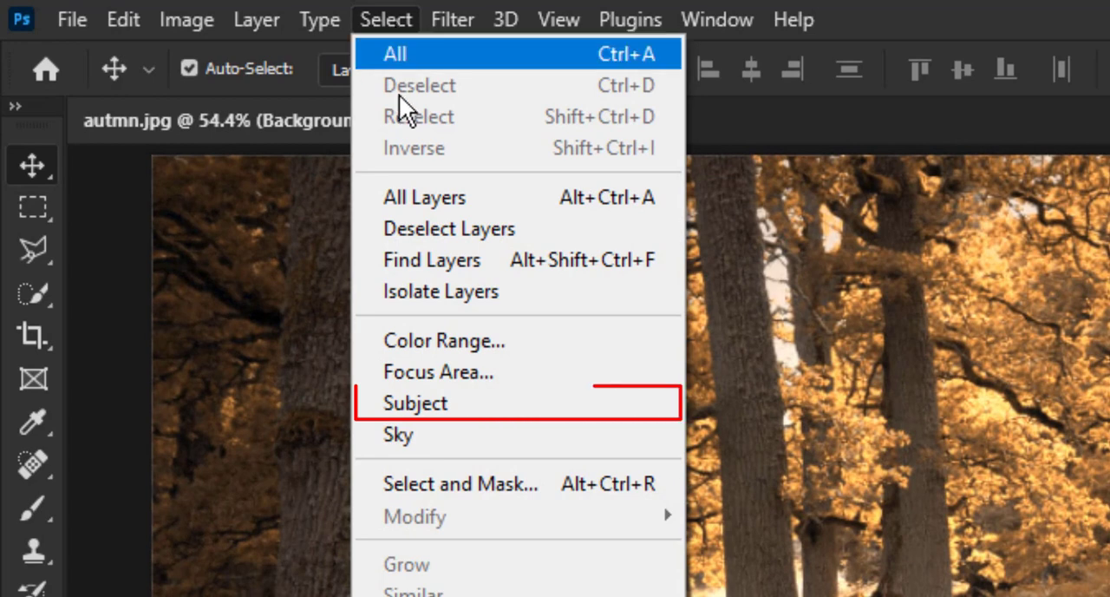
click(587, 404)
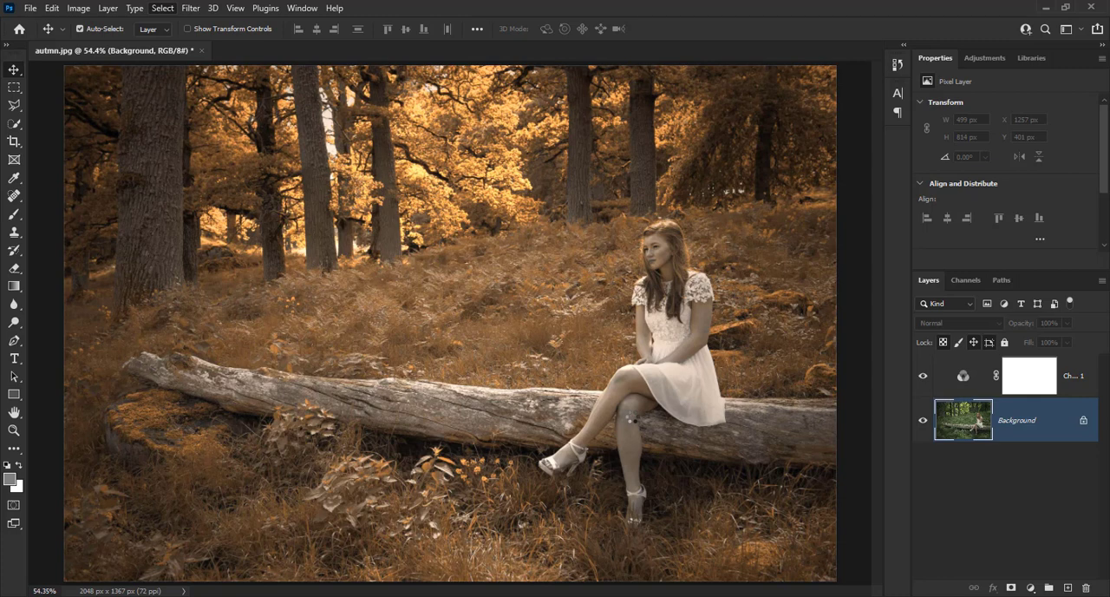
key(ctrl+j)
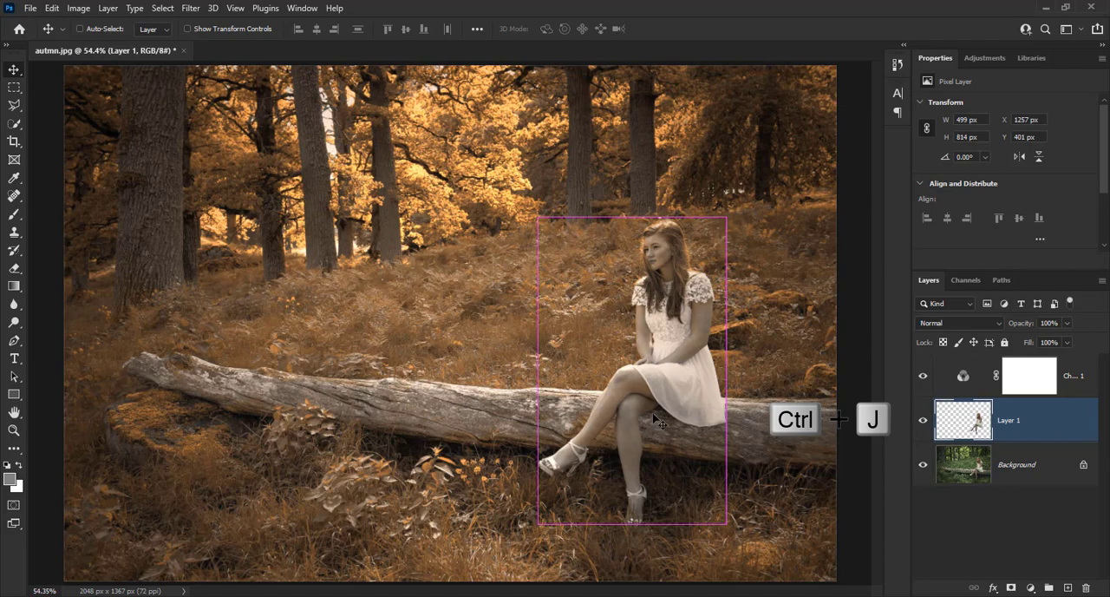
Check the Background layer's visibility and move the woman's cutout layer above the Channel Mixer adjustment.
click(923, 466)
click(924, 466)
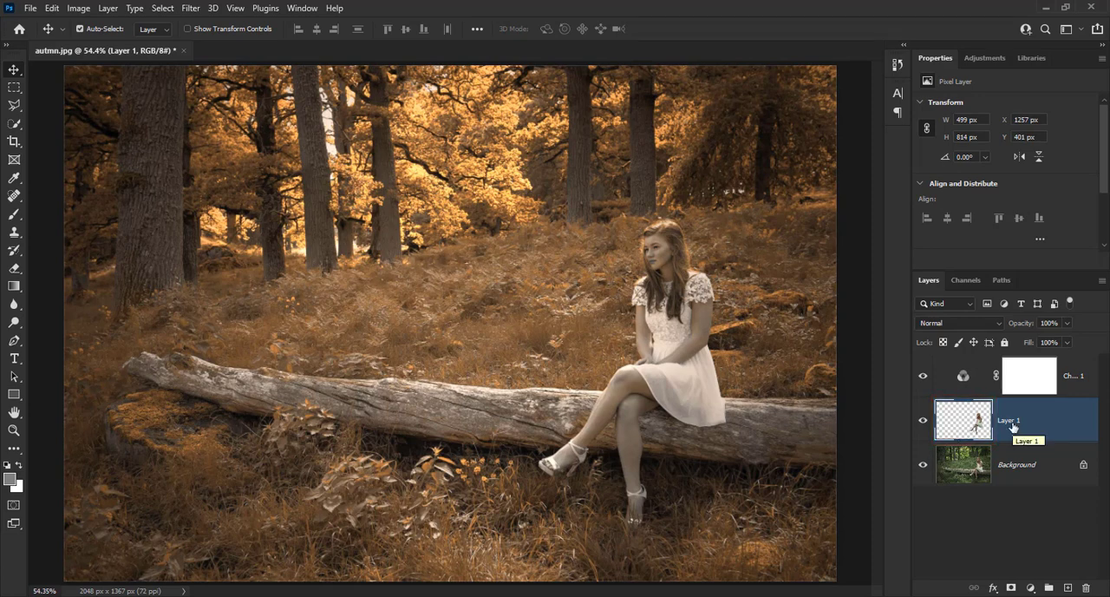
key(ctrl+bracketright)
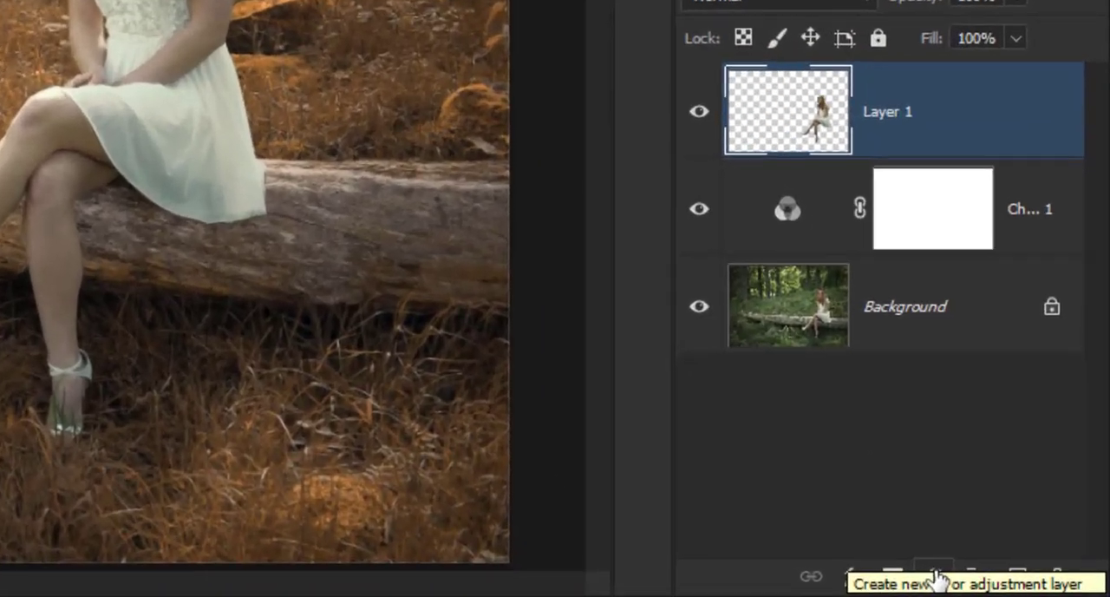
Add a Levels adjustment clipped to the woman's cutout layer, with the Red channel's black input level at 21.
click(1031, 588)
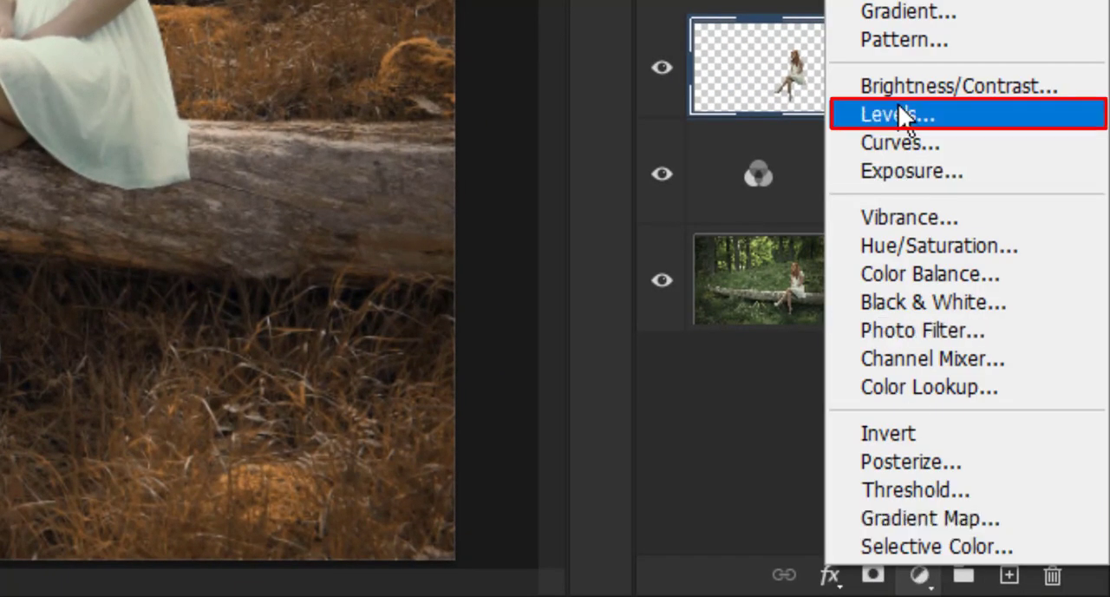
click(954, 113)
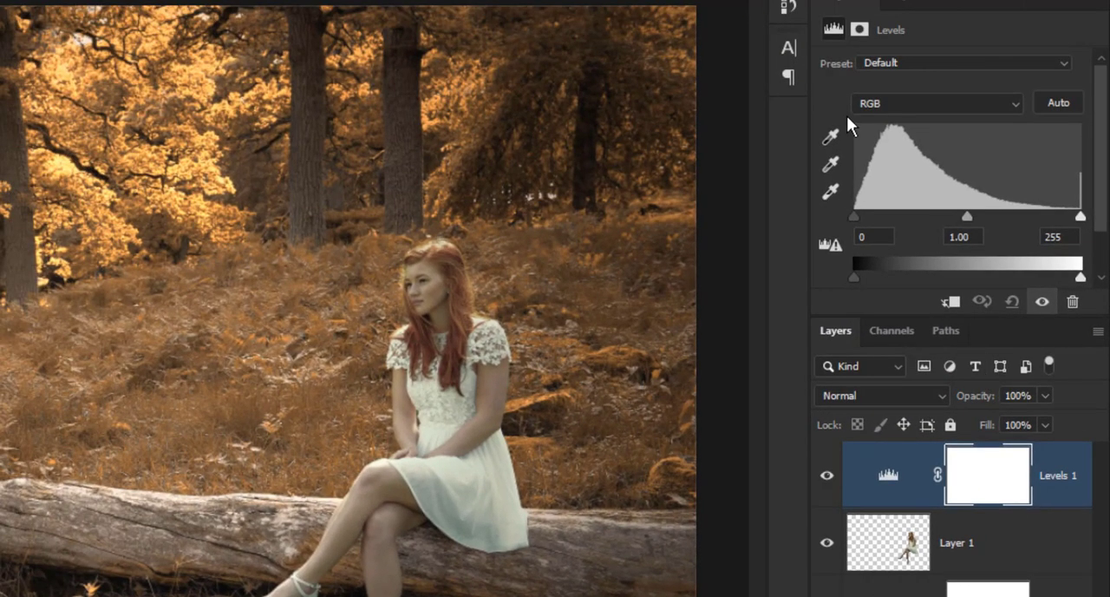
click(889, 103)
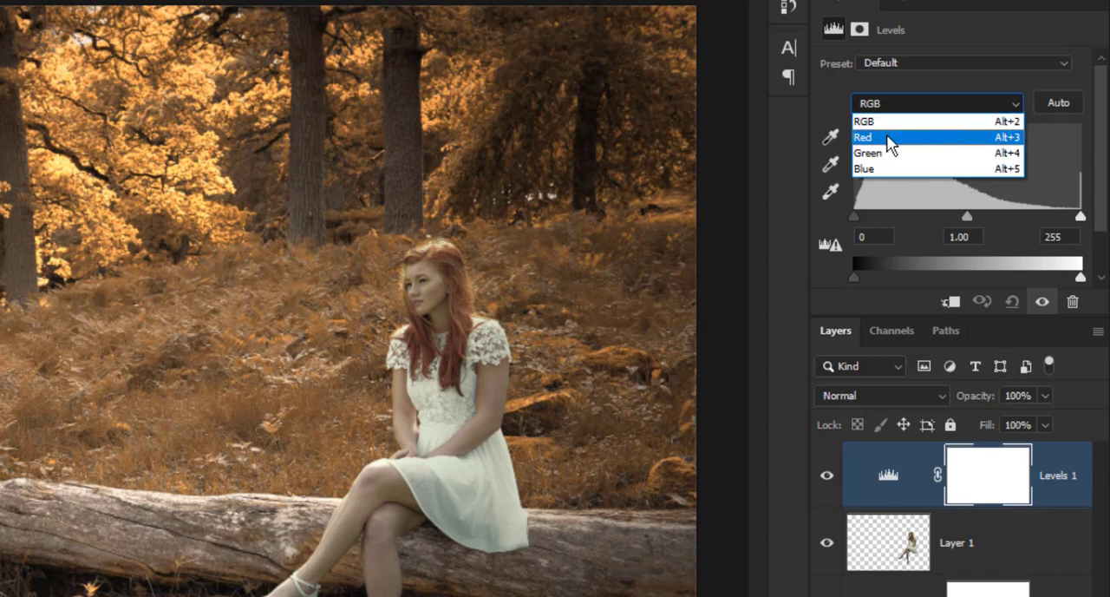
click(887, 137)
key(alt)
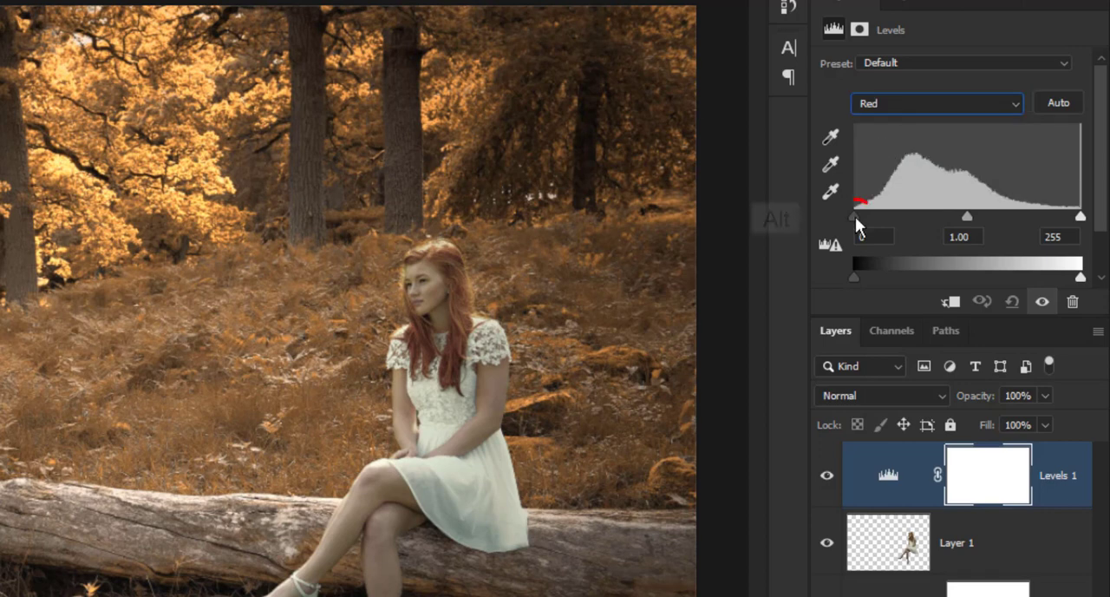
alt+click(855, 215)
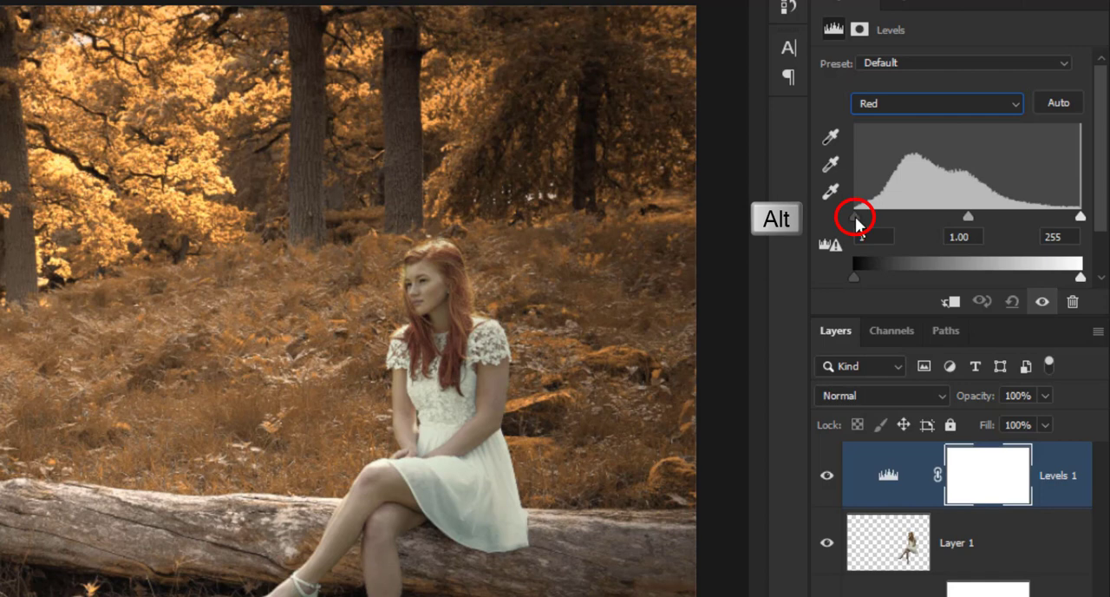
drag(856, 217, 872, 215)
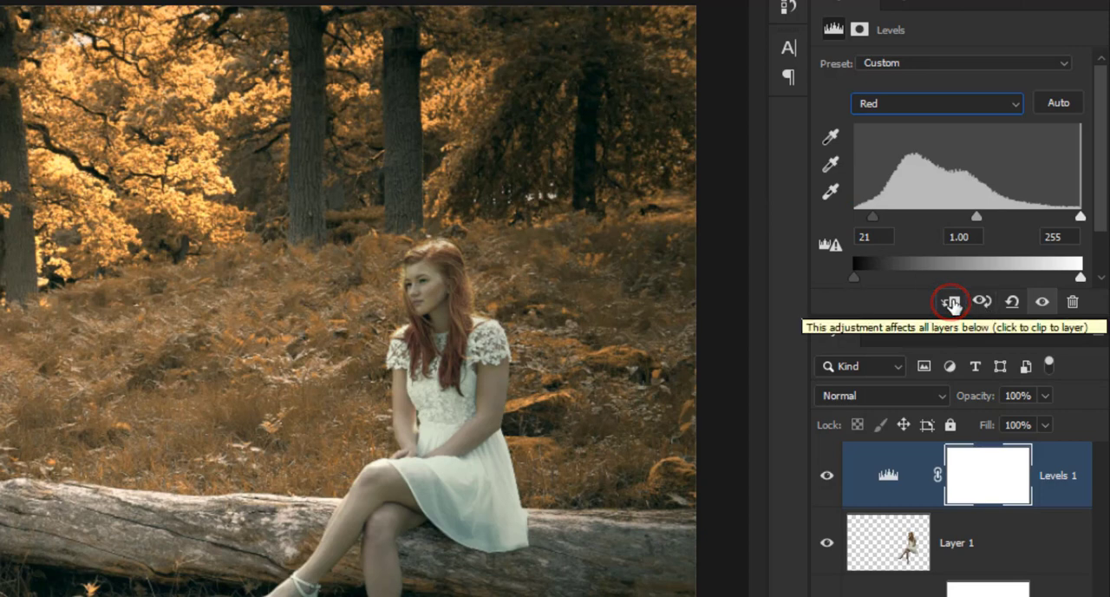
click(950, 303)
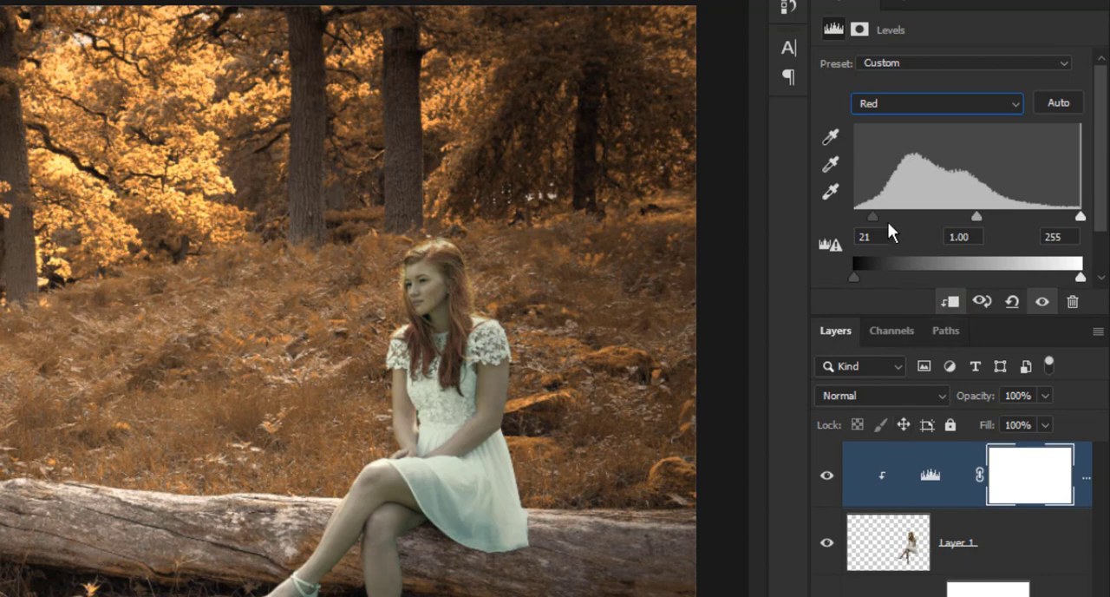
Set the Red channel's input levels to 48 for black and 218 for white.
drag(872, 215, 900, 216)
drag(1083, 224, 1048, 218)
key(alt)
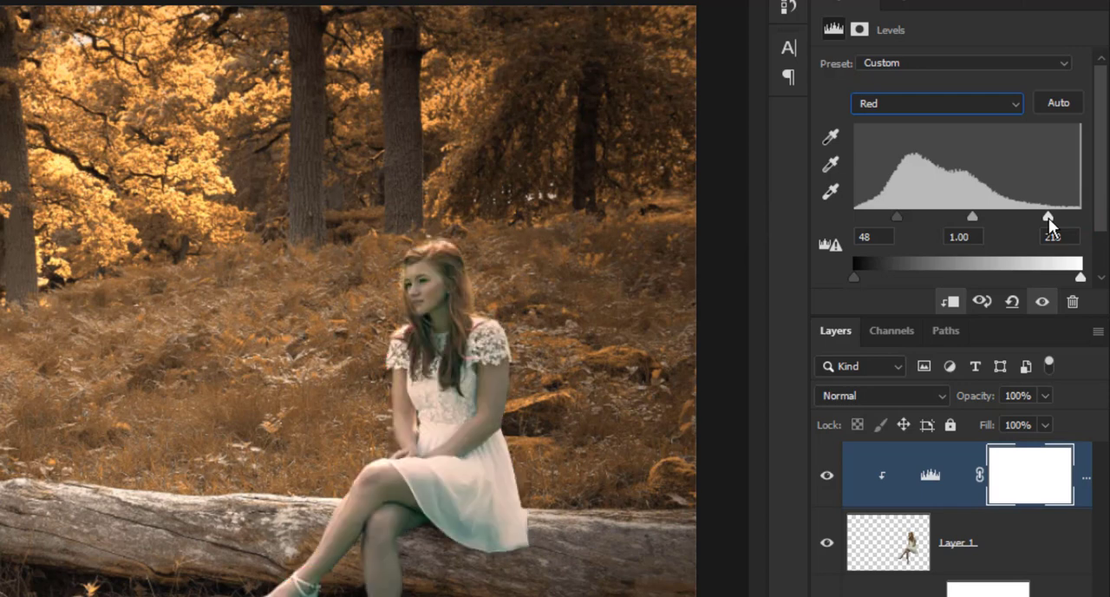
Set the Green channel's input levels to 26 for black and 220 for white, using the clipping preview.
click(902, 105)
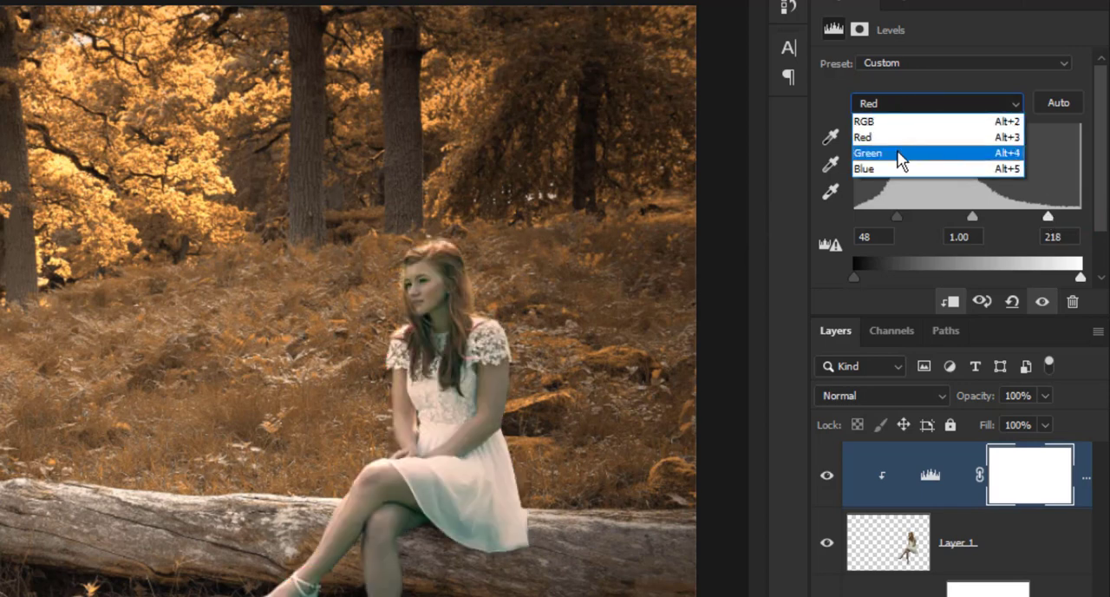
click(902, 153)
alt+click(854, 216)
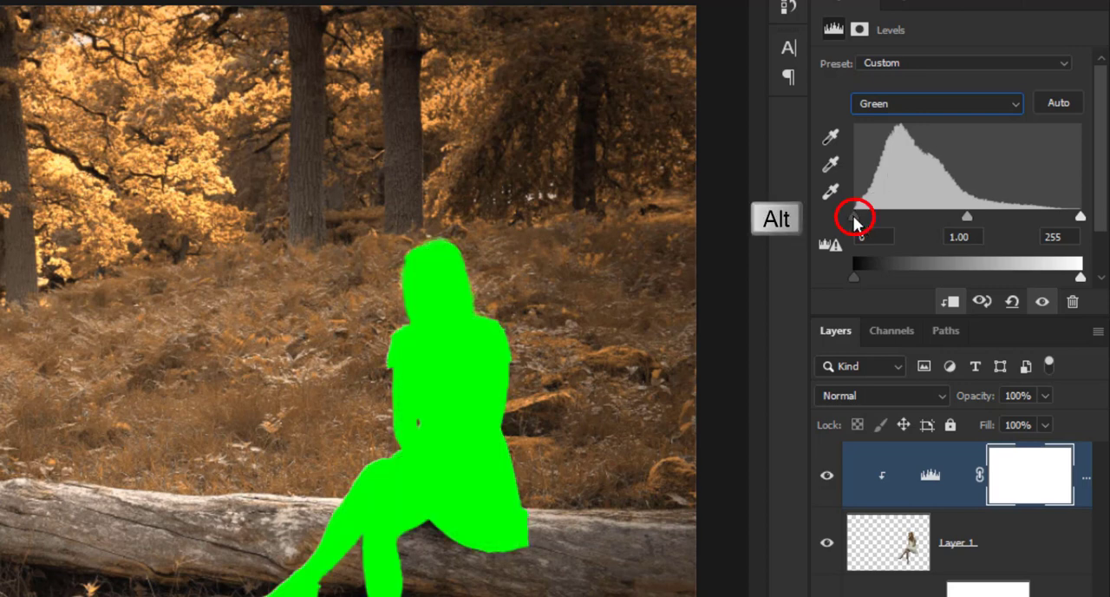
drag(855, 216, 876, 217)
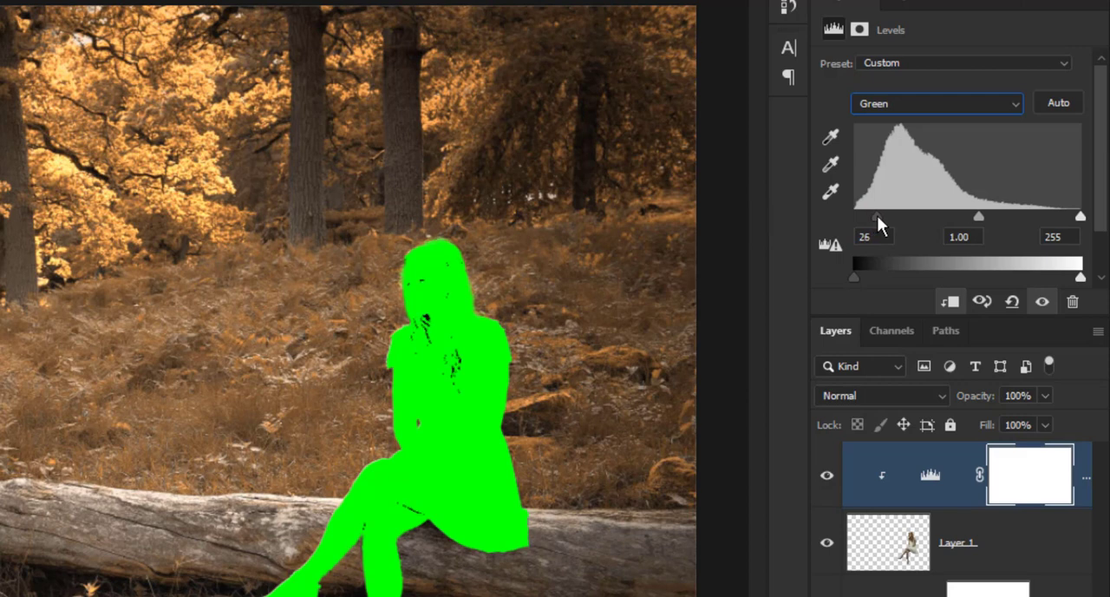
drag(877, 217, 877, 217)
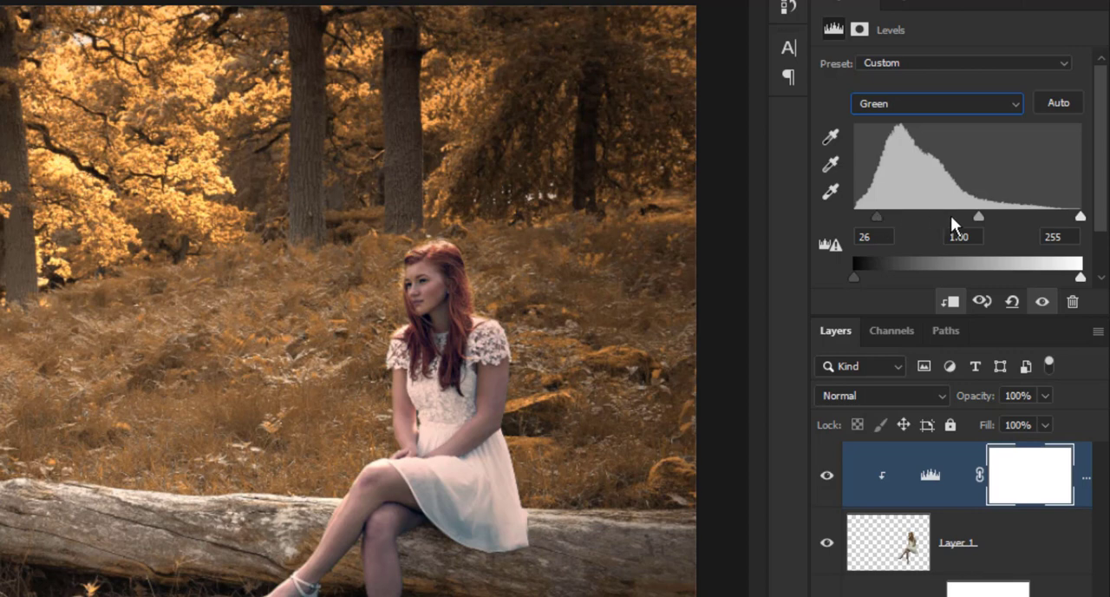
alt+click(1080, 216)
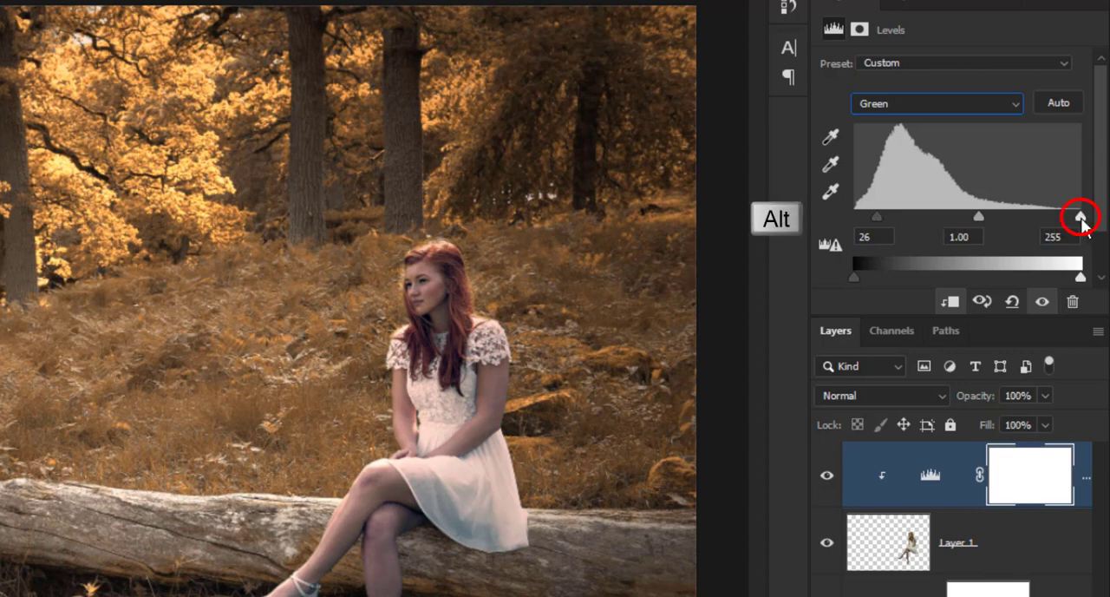
drag(1082, 217, 1049, 221)
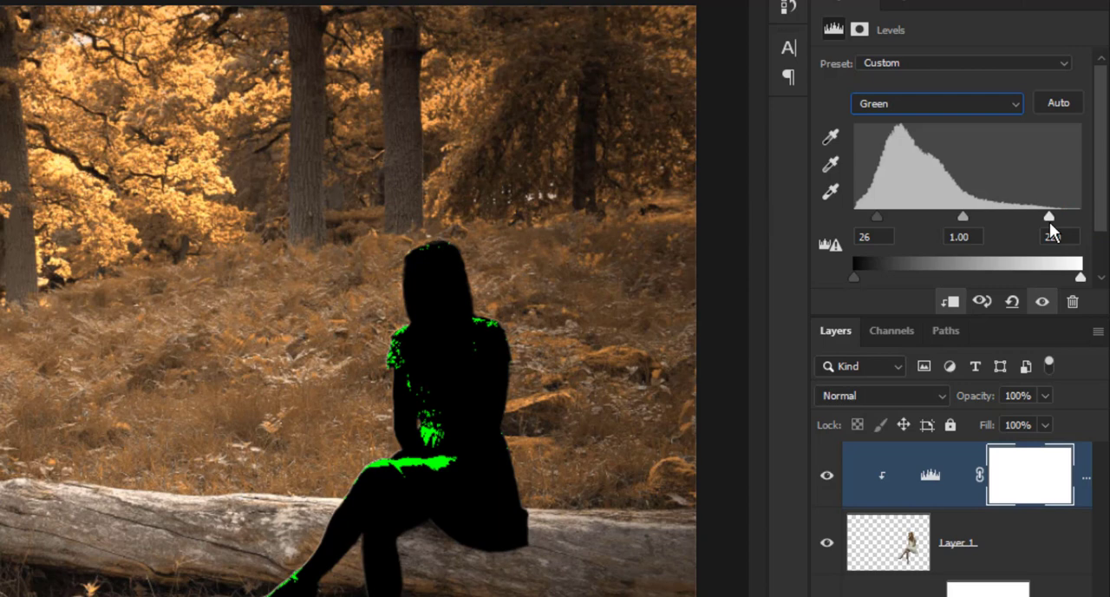
drag(1049, 221, 1049, 221)
Set the Blue channel's input levels to 25 for black and 195 for white, and compare the woman with and without the Levels adjustment.
click(924, 103)
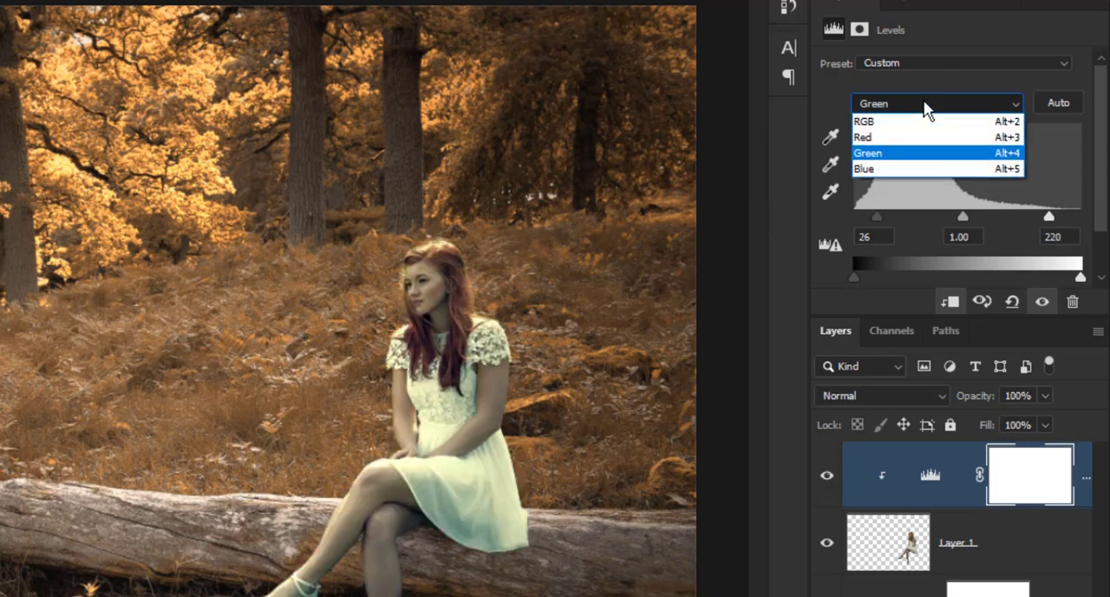
click(896, 164)
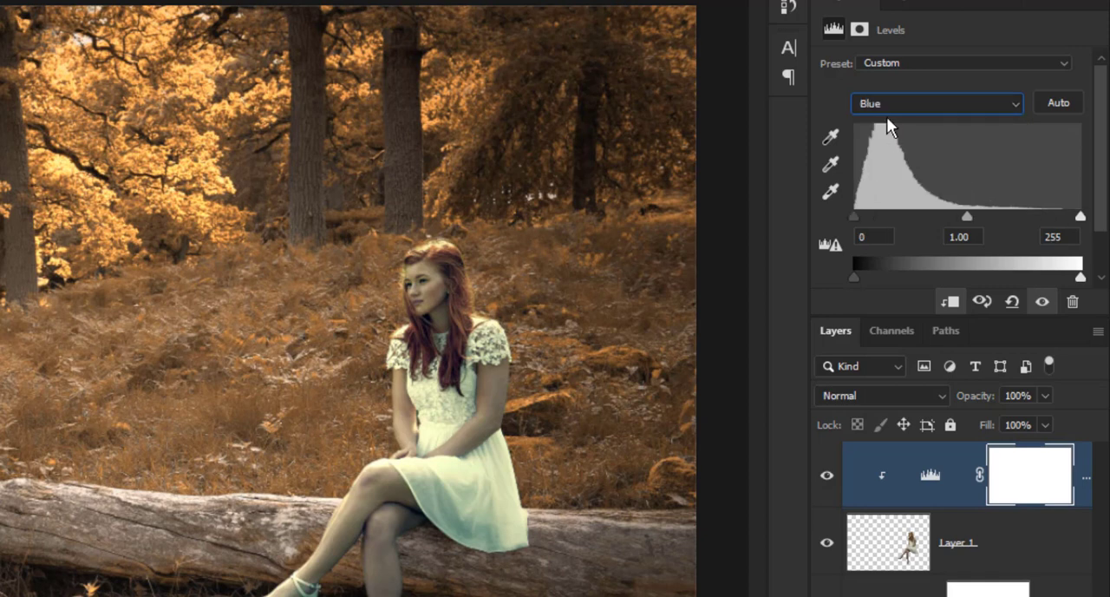
drag(861, 215, 877, 227)
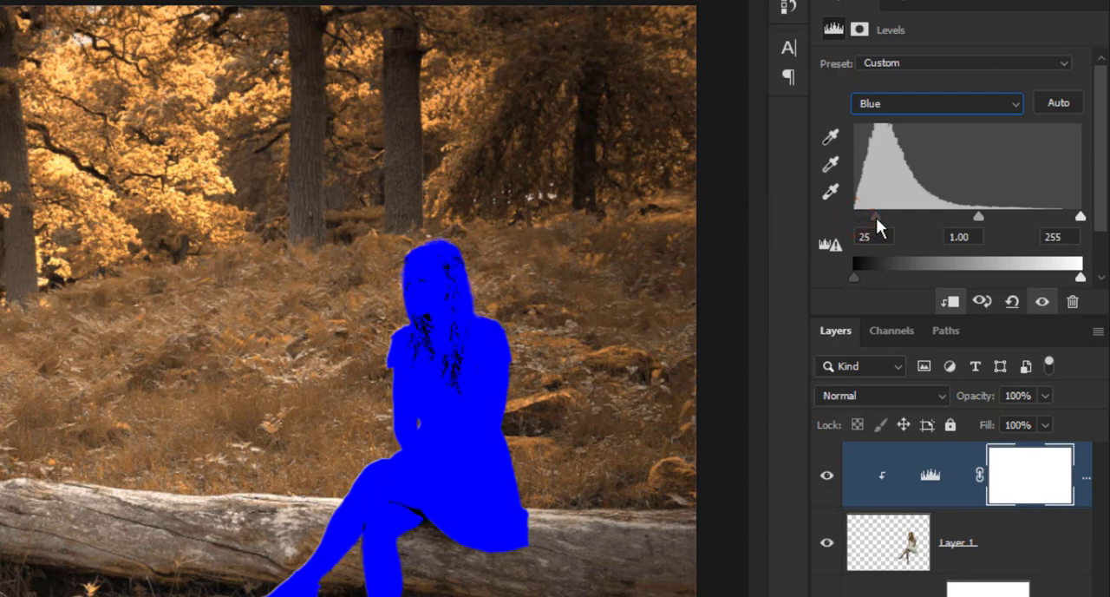
drag(1081, 216, 1027, 220)
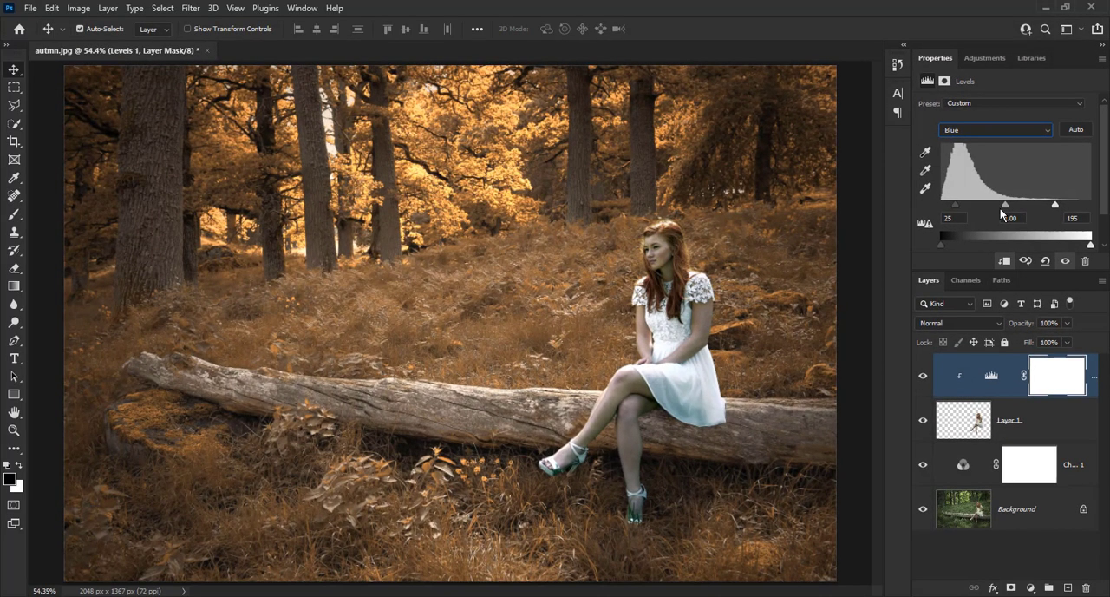
click(923, 376)
click(923, 377)
click(725, 325)
scroll(725, 325, up, 6)
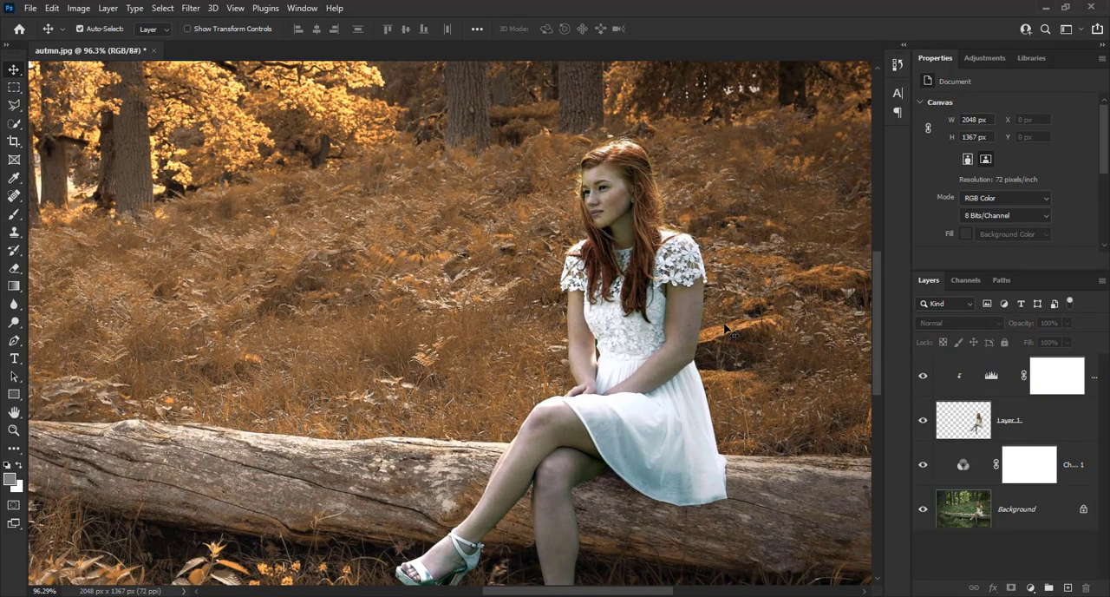
Compare the woman with and without the Levels adjustment, and set its RGB midtone input level to 0.79.
click(923, 378)
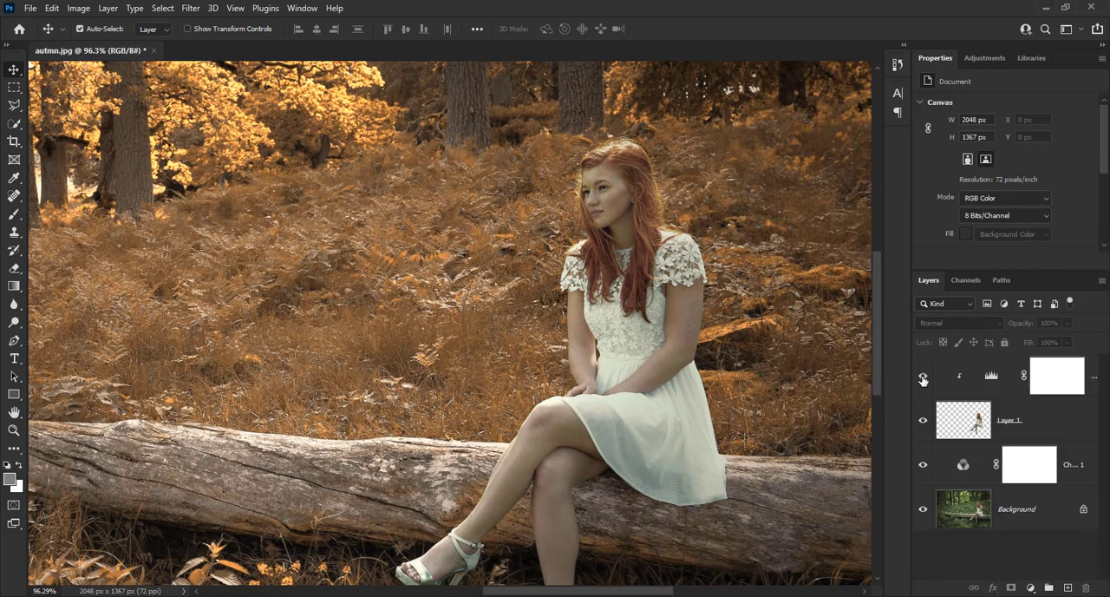
click(923, 378)
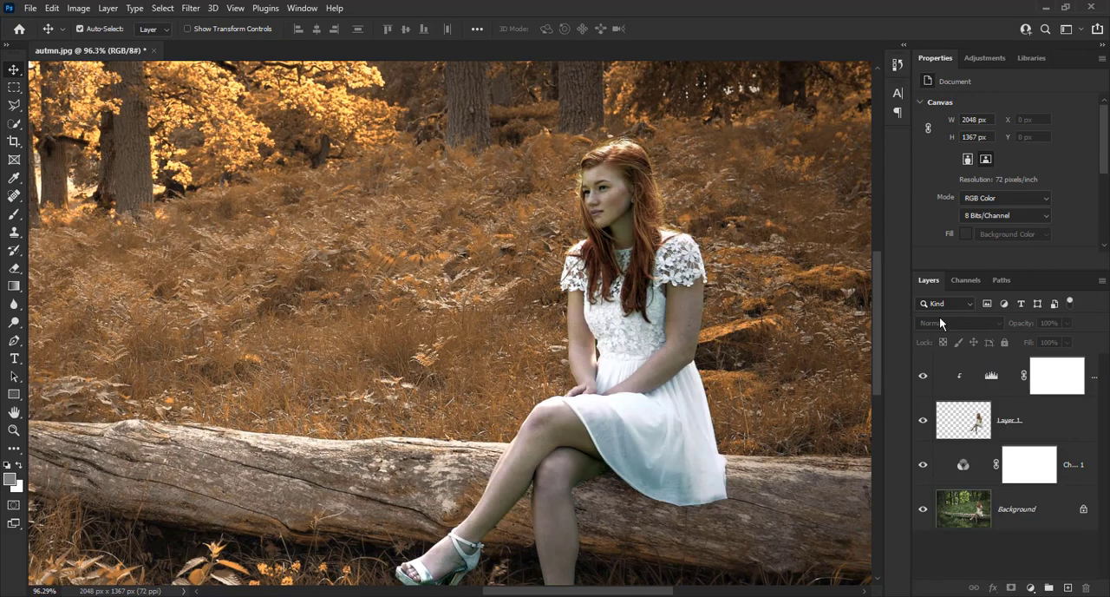
key(ctrl+0)
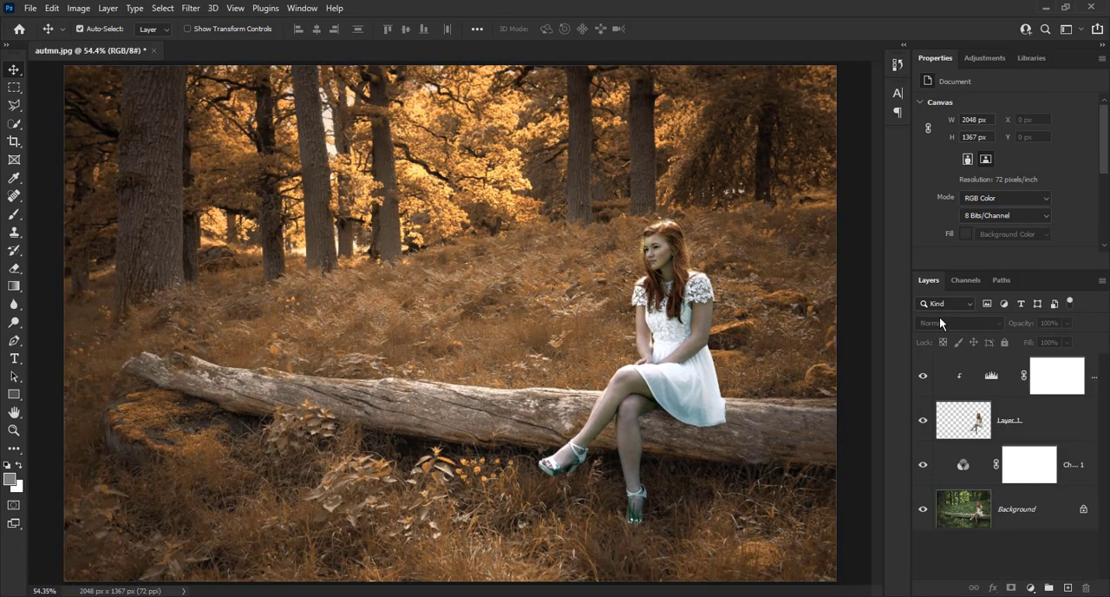
key(alt+period)
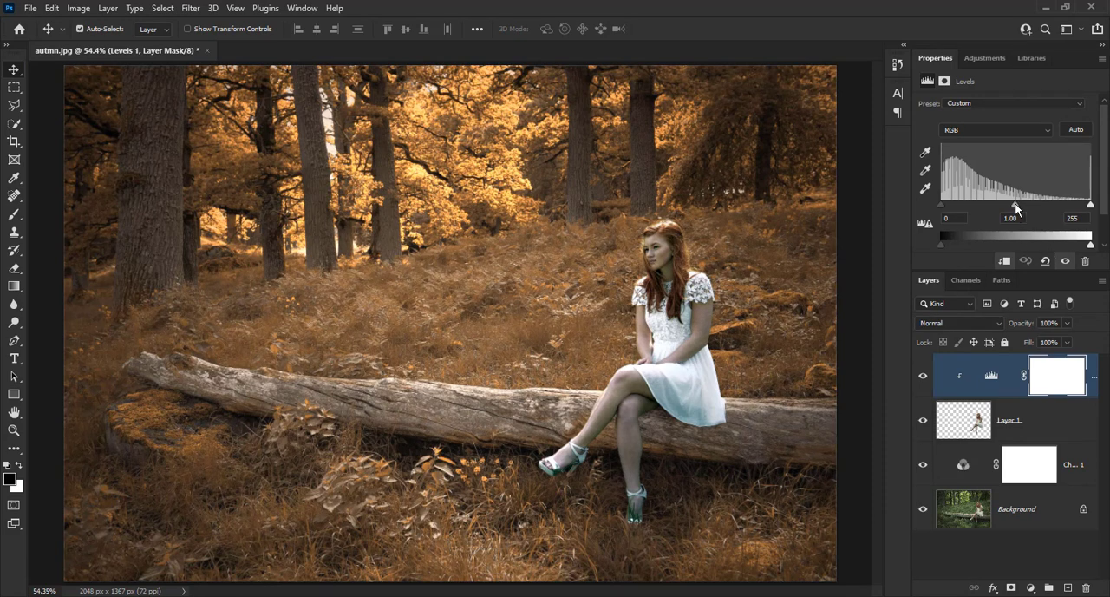
drag(1017, 204, 1028, 210)
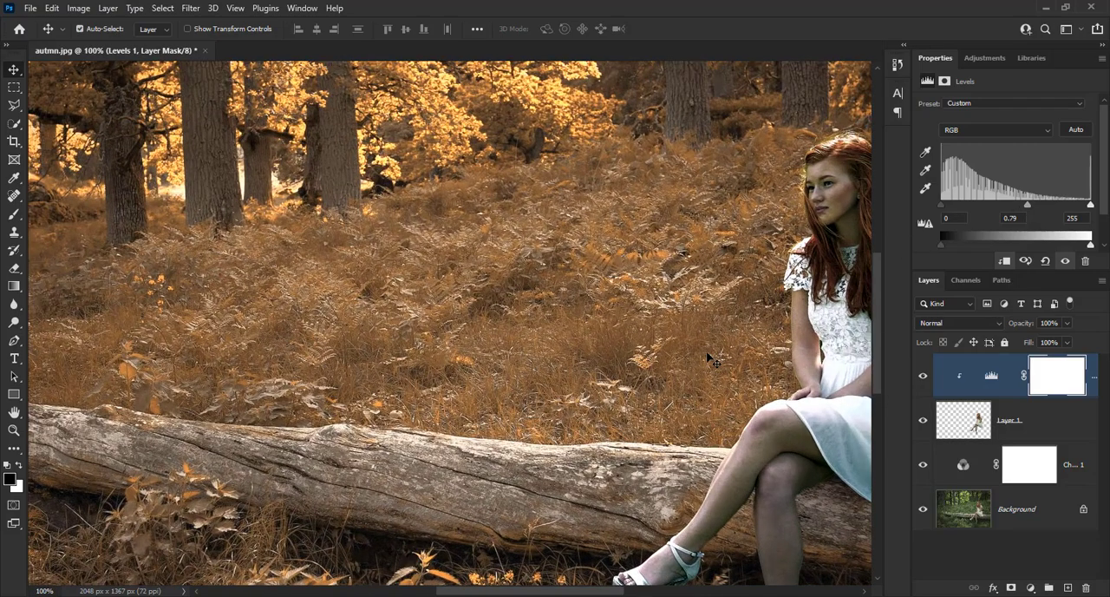
Inspect the woman up close with and without Levels, and compare the full autumn edit with the original green photo.
drag(733, 262, 477, 258)
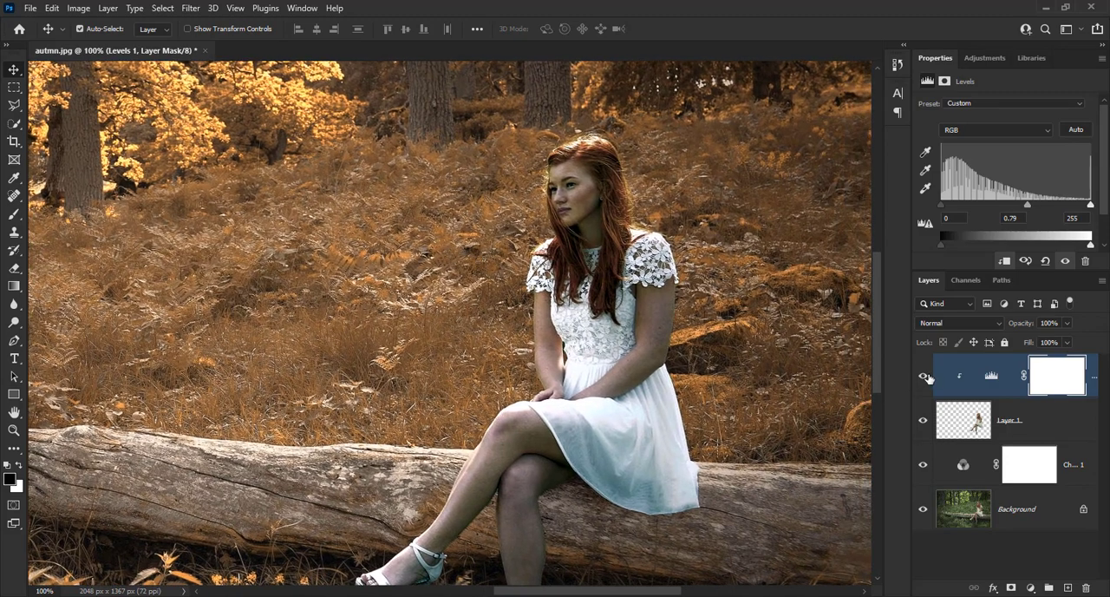
click(924, 379)
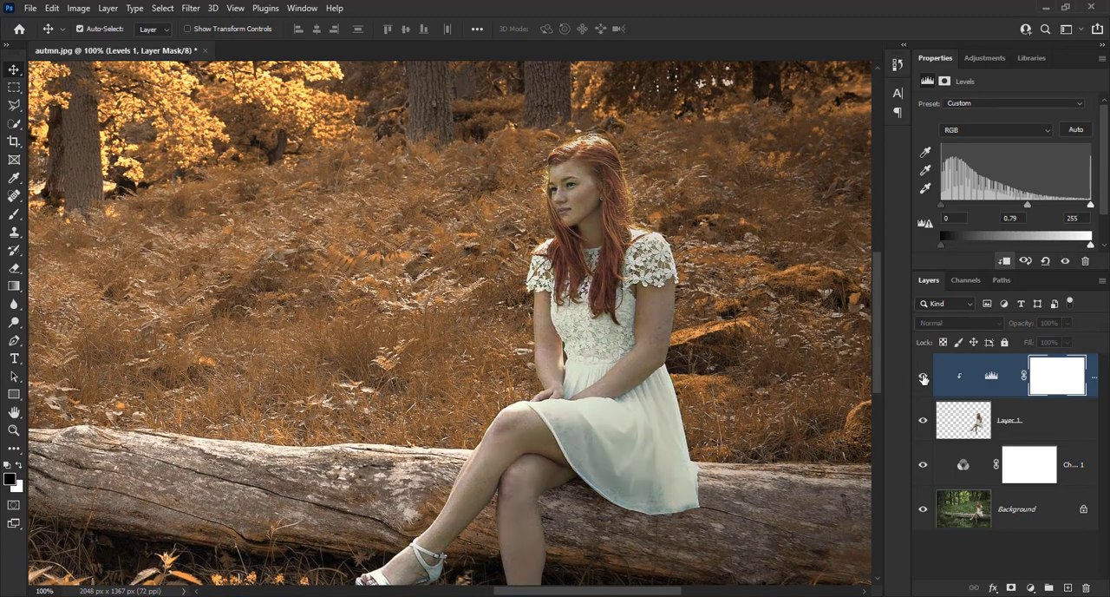
click(924, 379)
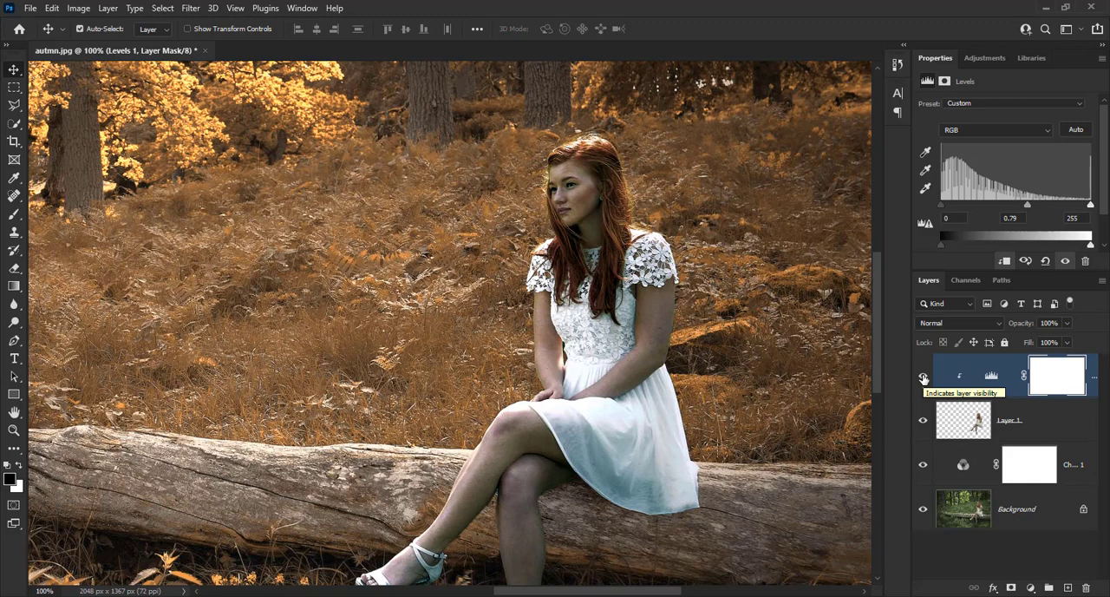
key(ctrl+0)
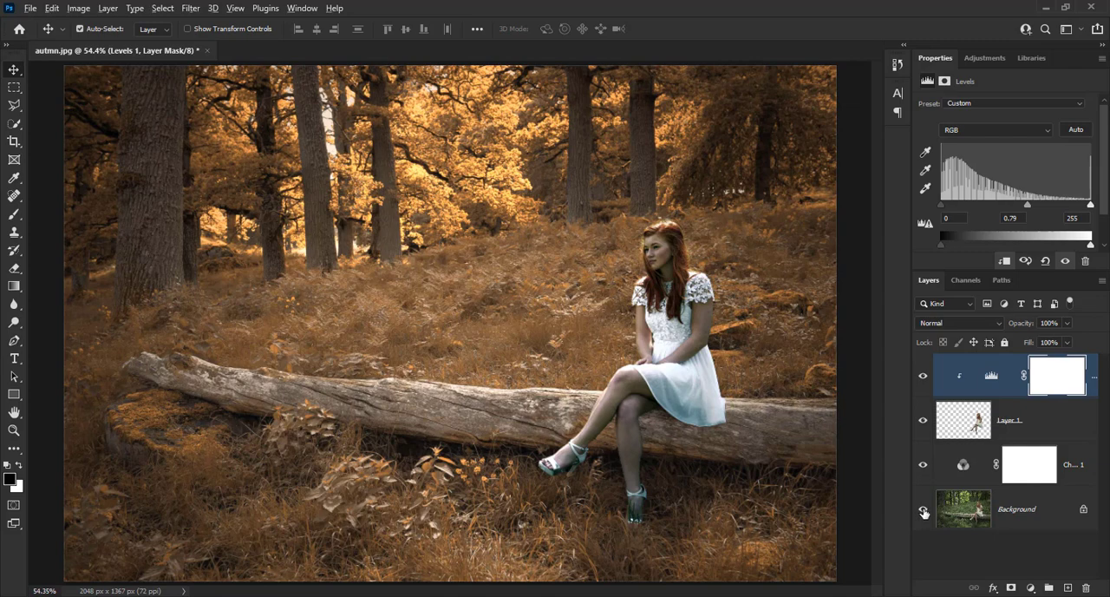
alt+click(923, 512)
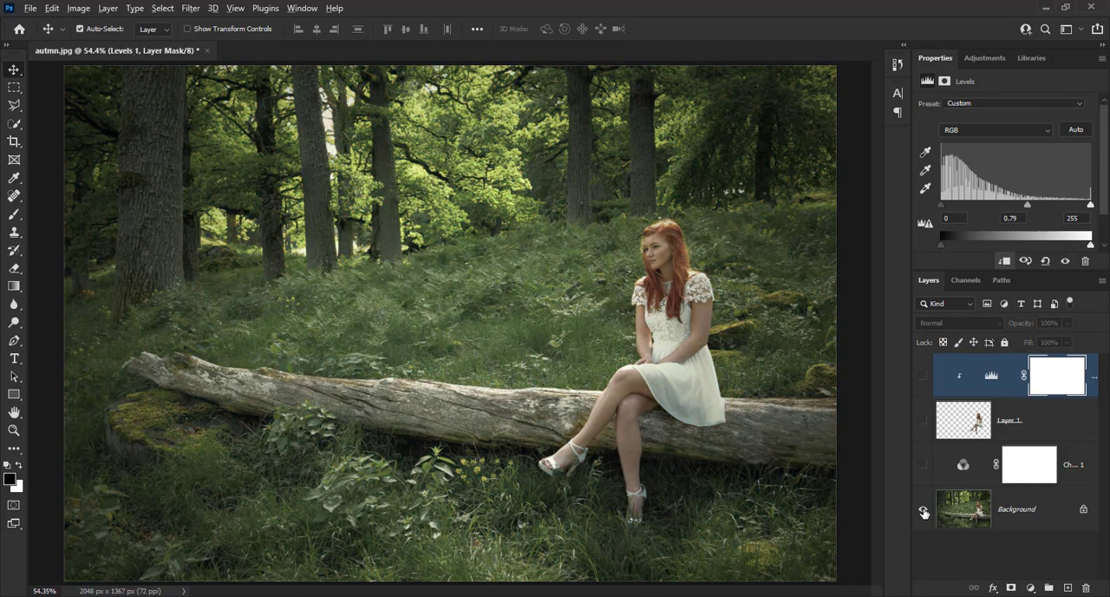
alt+click(923, 513)
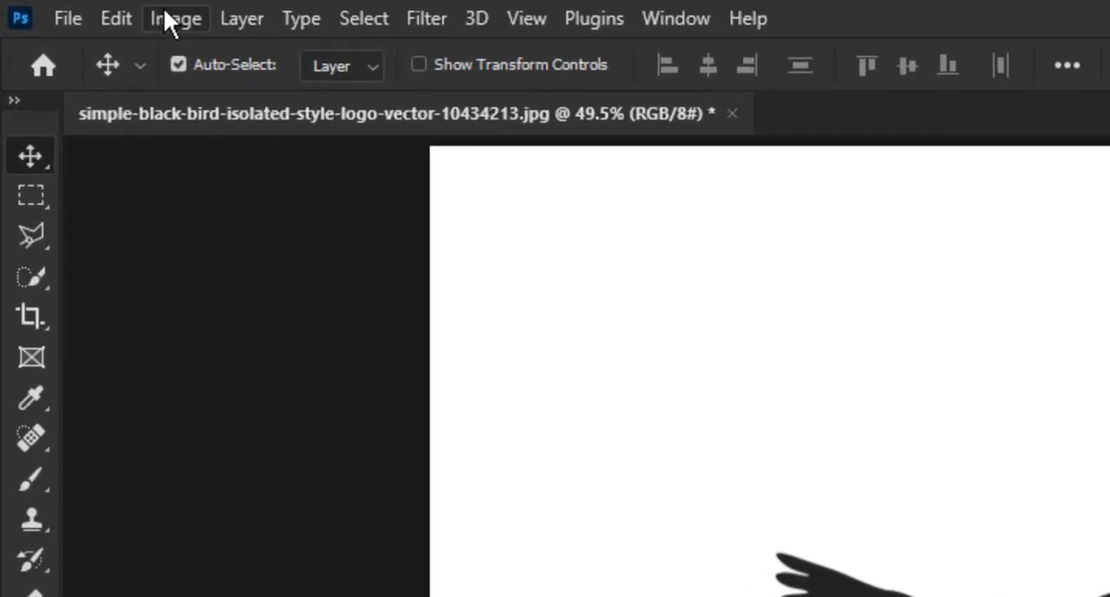
Select the black bird using Select Subject and copy it onto its own layer.
click(375, 16)
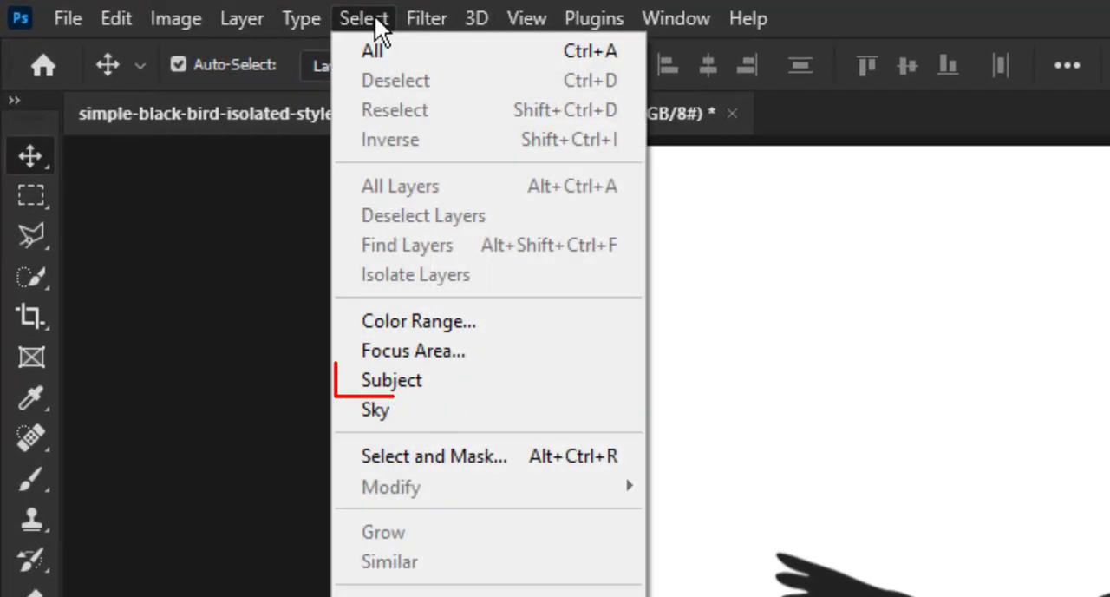
click(418, 379)
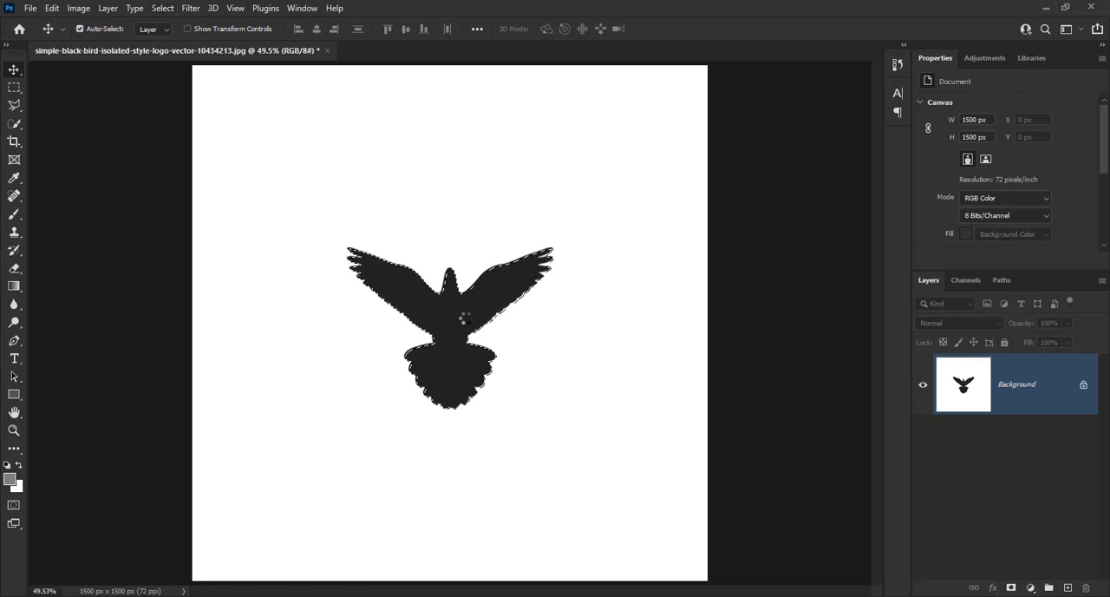
key(ctrl+j)
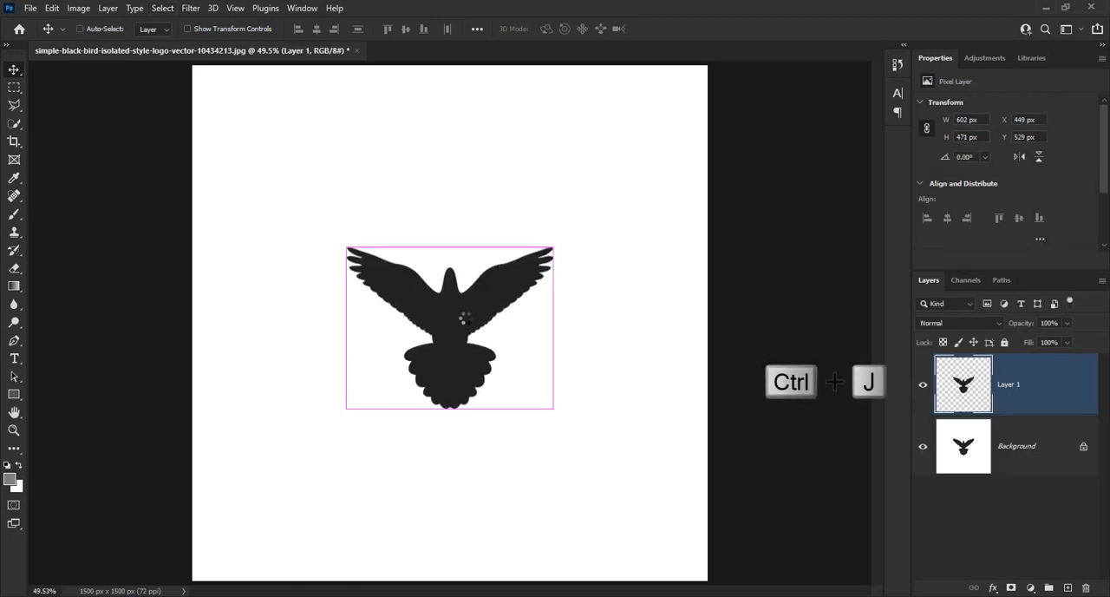
Hide the Background layer and add a white Solid Color fill layer directly above it, beneath the bird cutout.
click(924, 448)
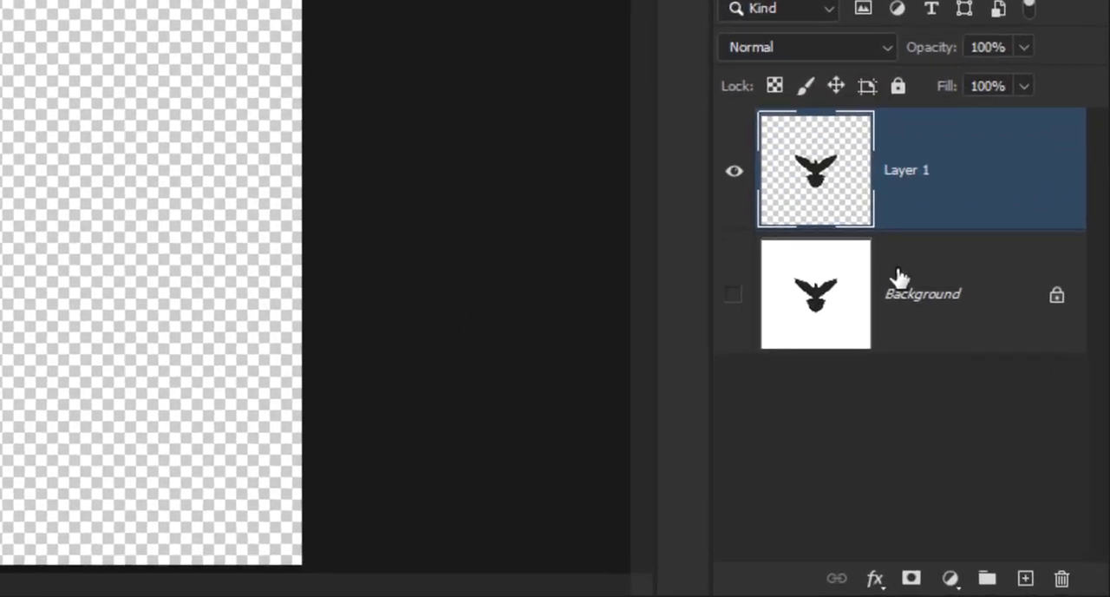
click(918, 288)
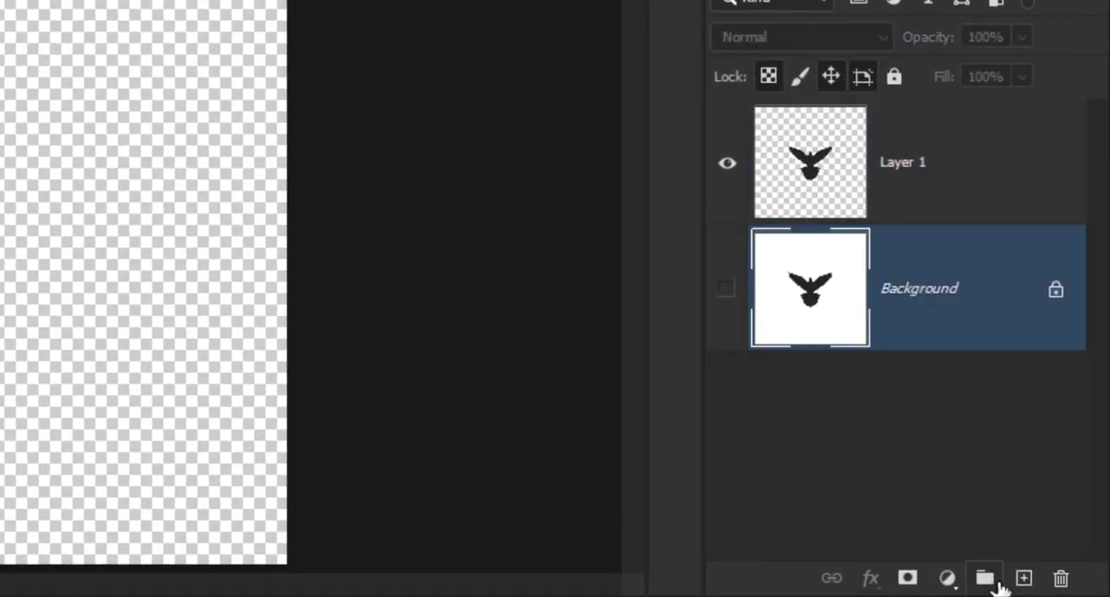
click(959, 583)
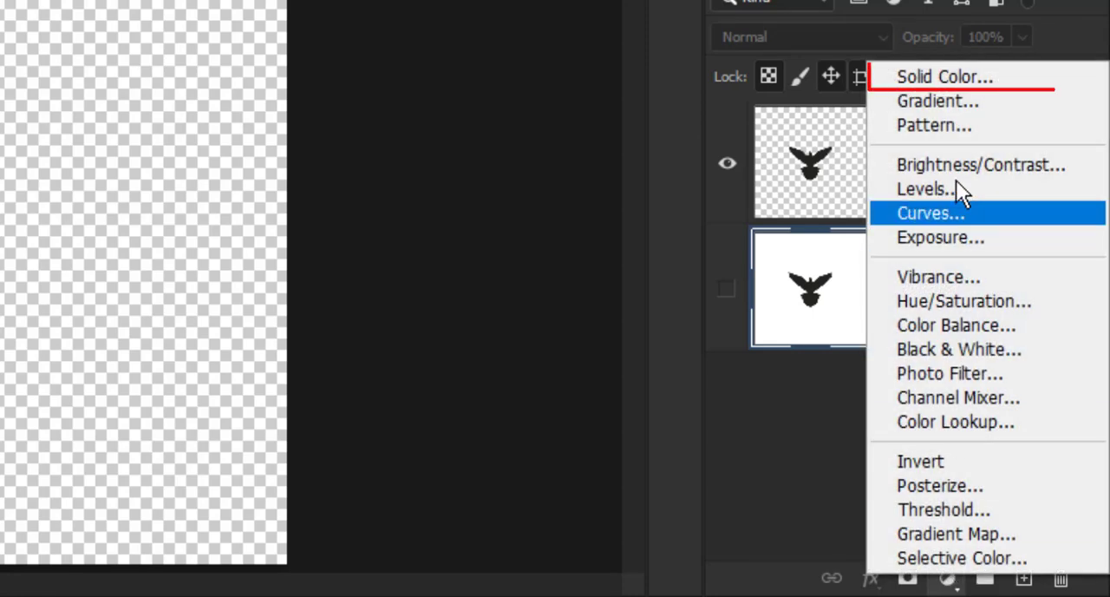
click(949, 80)
drag(638, 192, 523, 82)
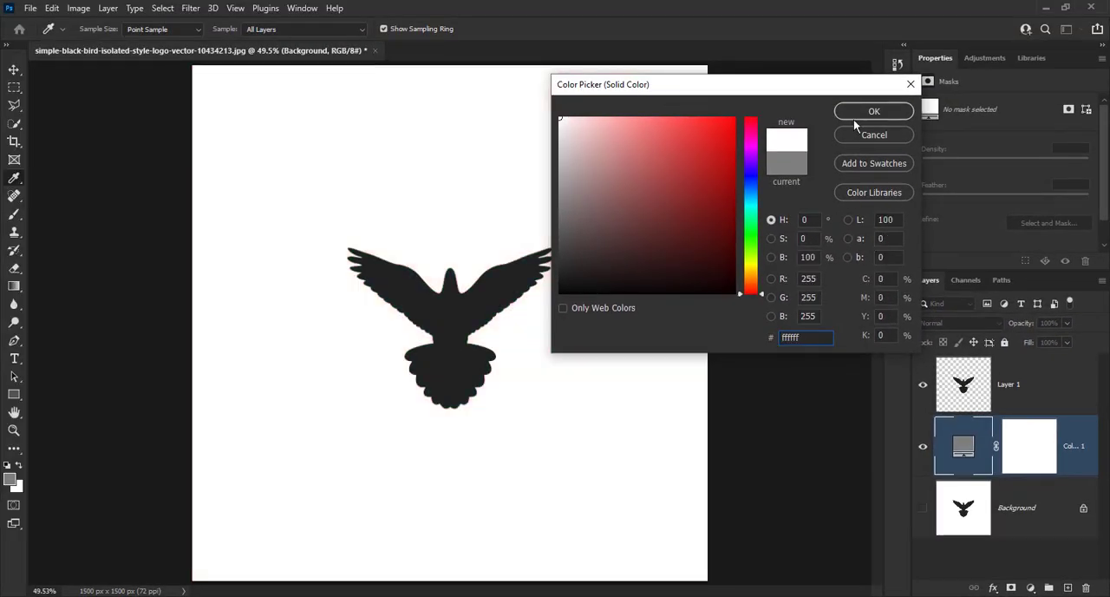
click(876, 112)
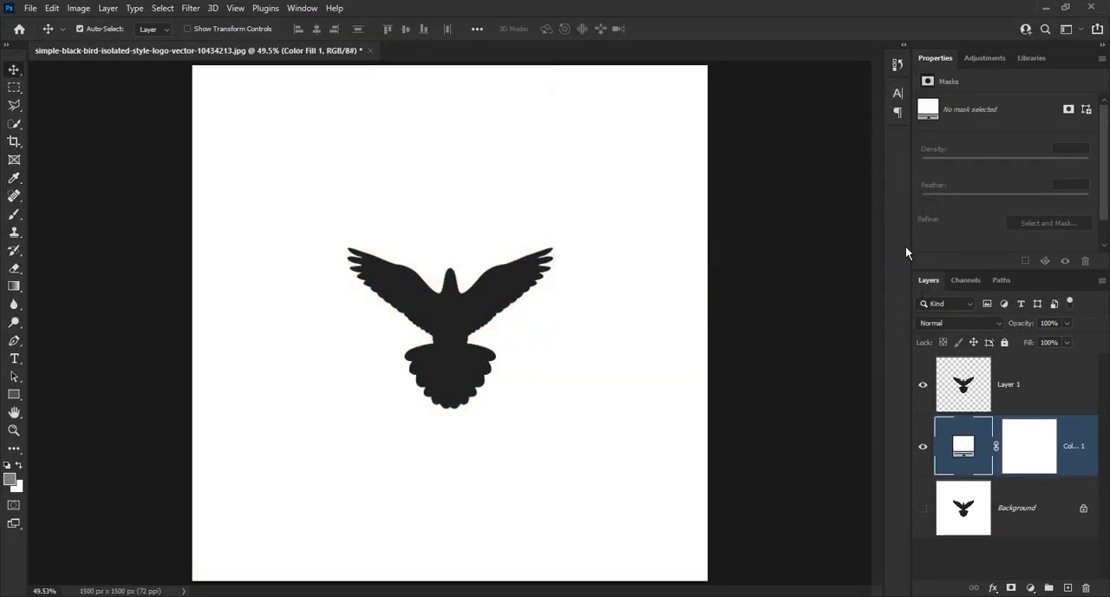
Load the bird cutout layer's outline as a selection and convert it into a work path with 2.0 pixels tolerance.
click(1020, 386)
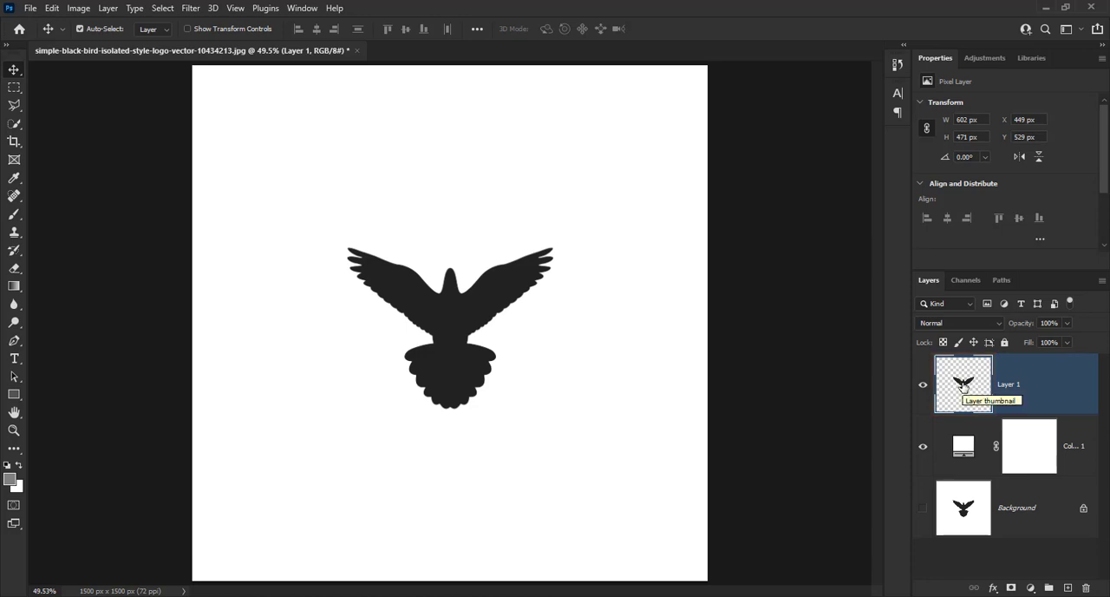
key(ctrl)
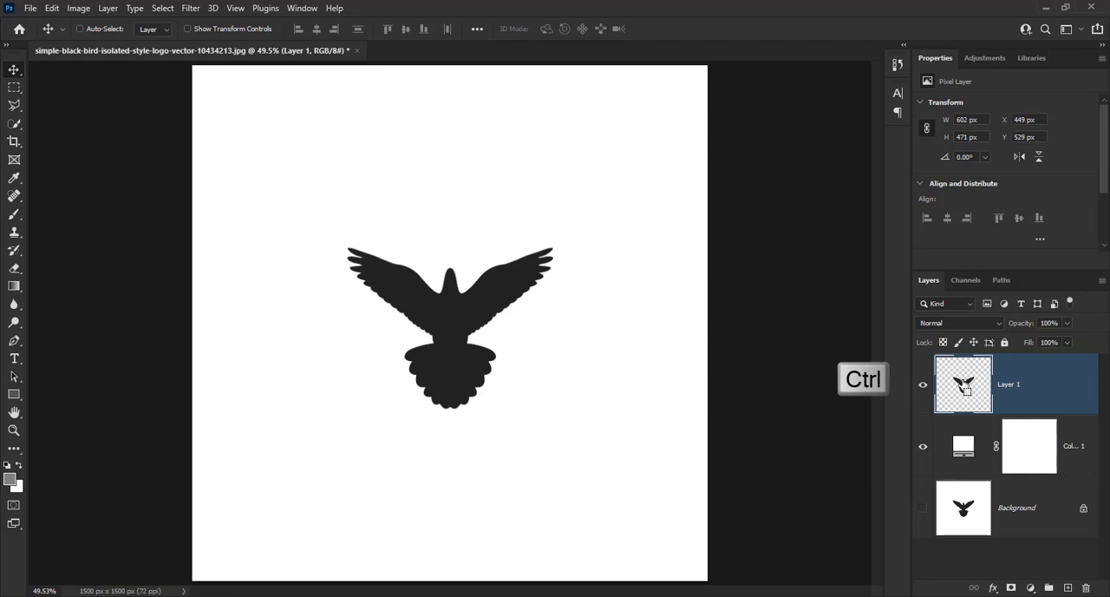
ctrl+click(964, 388)
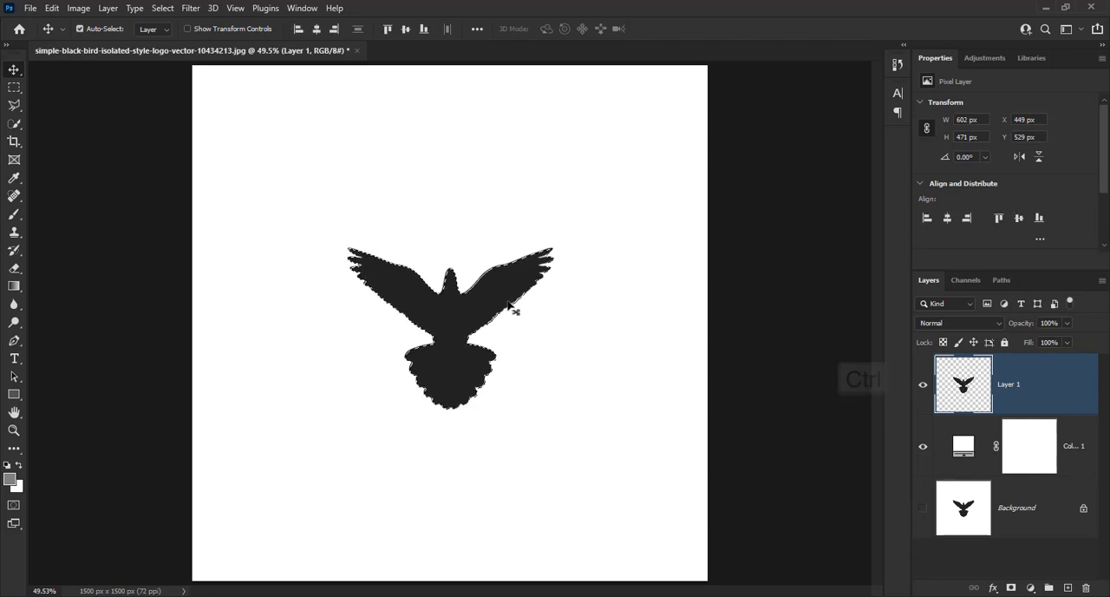
click(12, 89)
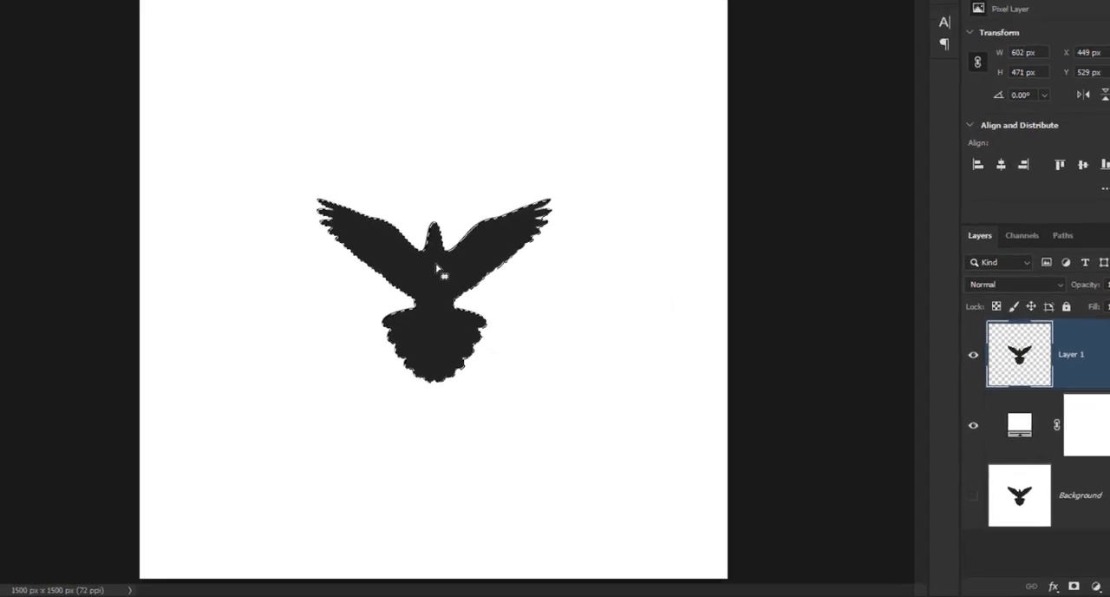
right_click(451, 309)
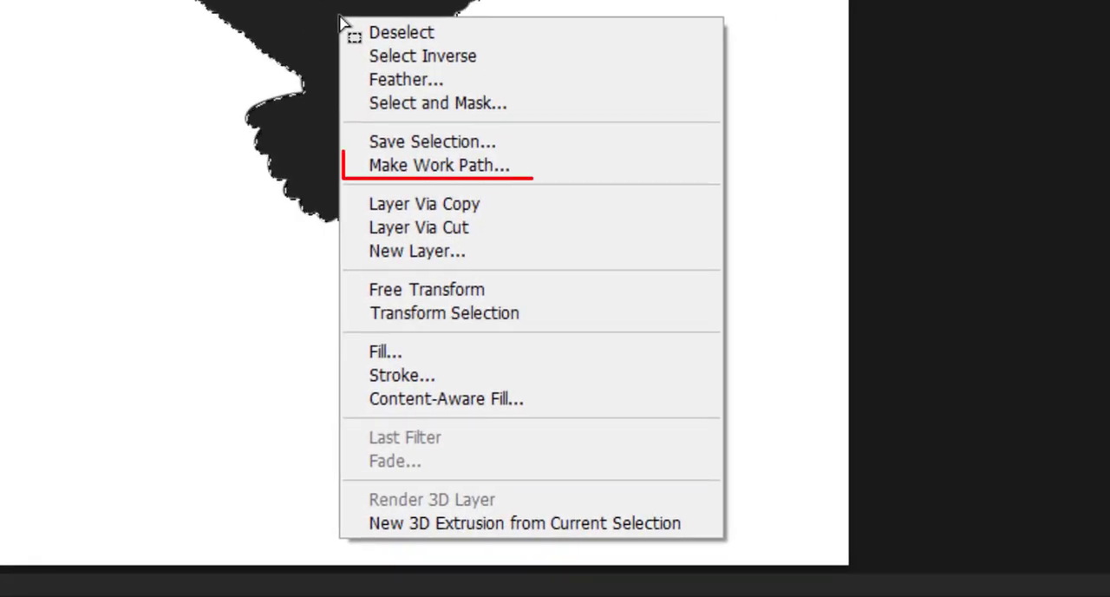
click(470, 164)
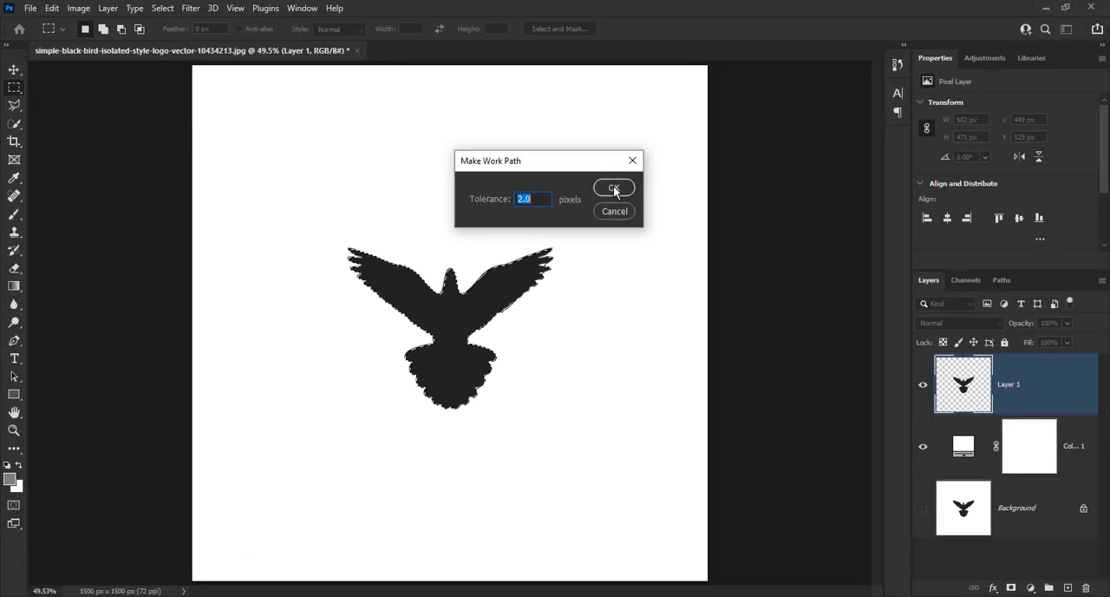
click(657, 215)
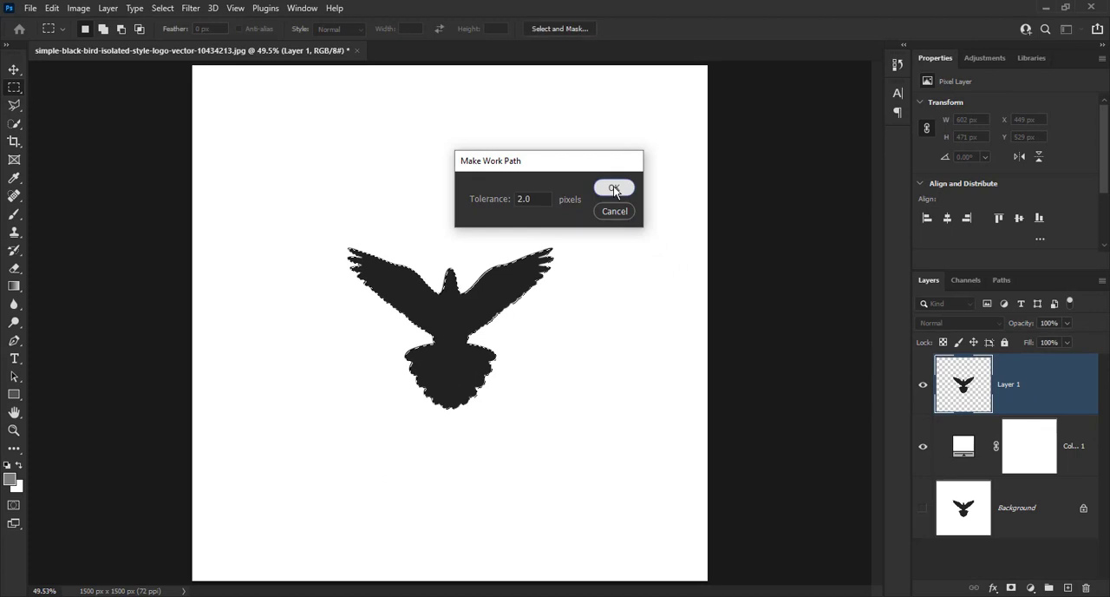
Hide the bird cutout layer and create a Solid Color fill from the bird path in black (000000).
click(923, 387)
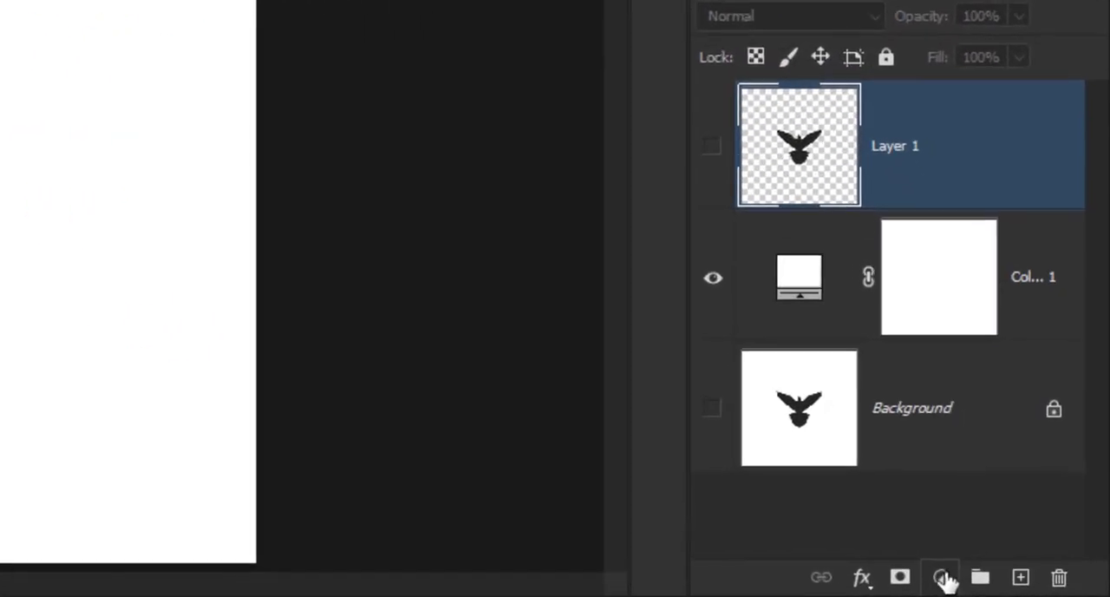
click(941, 578)
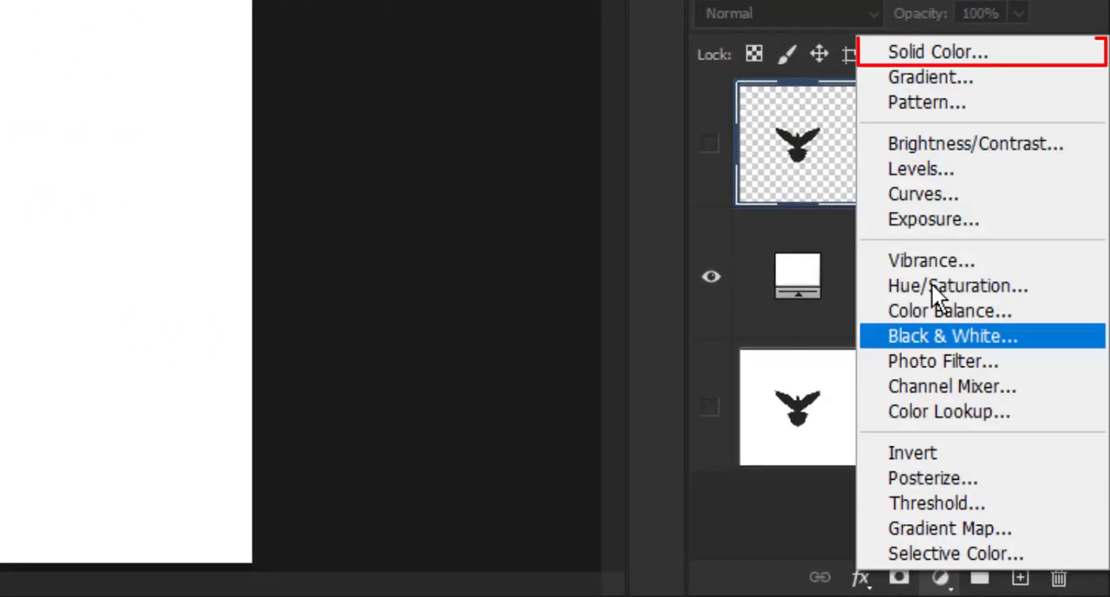
click(950, 51)
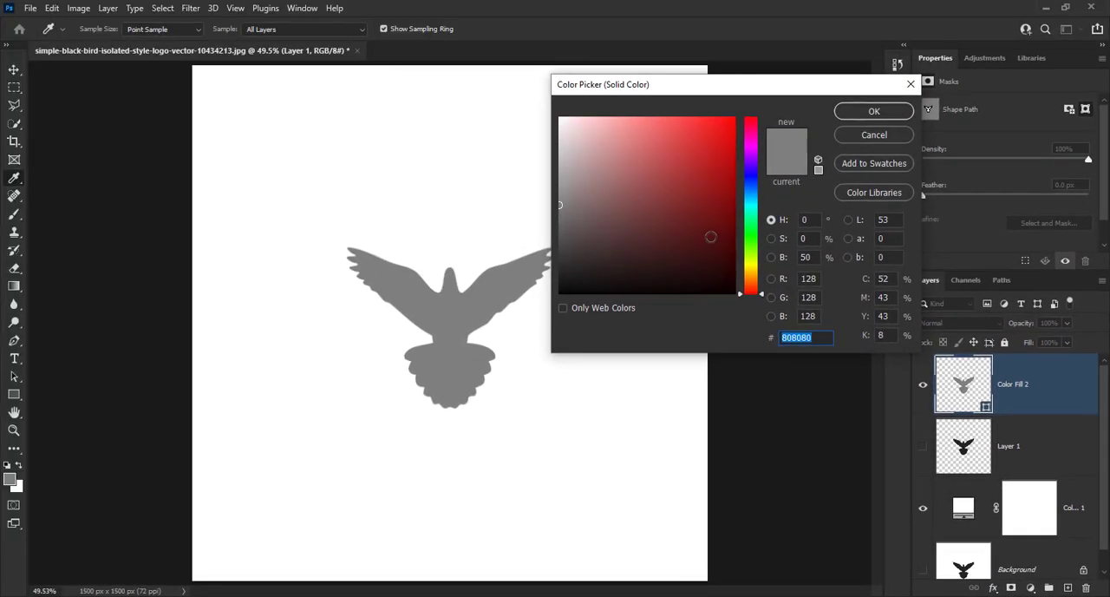
drag(711, 237, 764, 309)
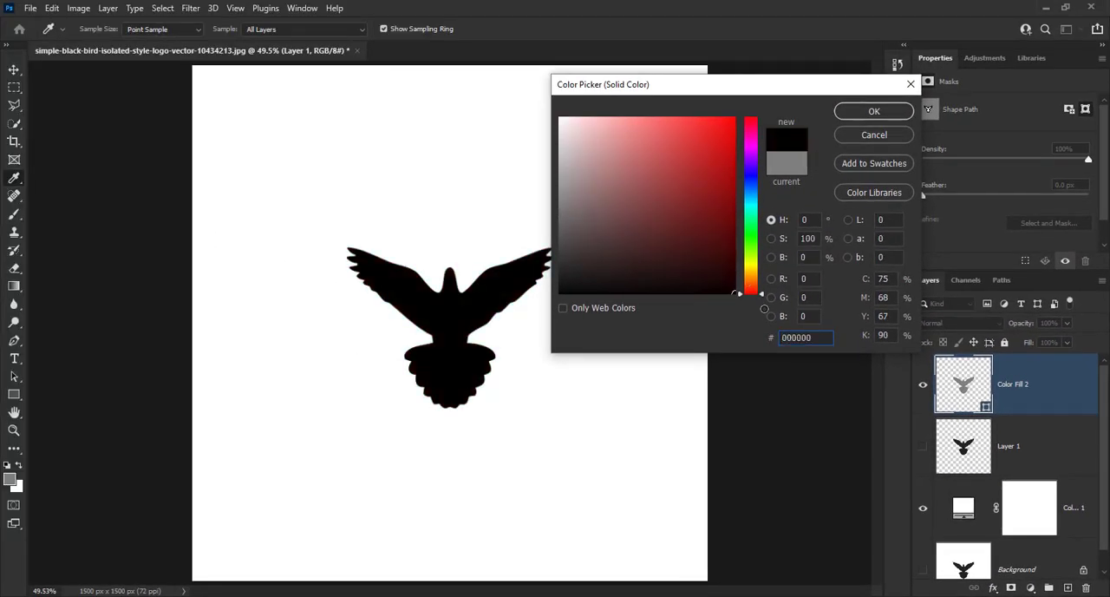
click(870, 111)
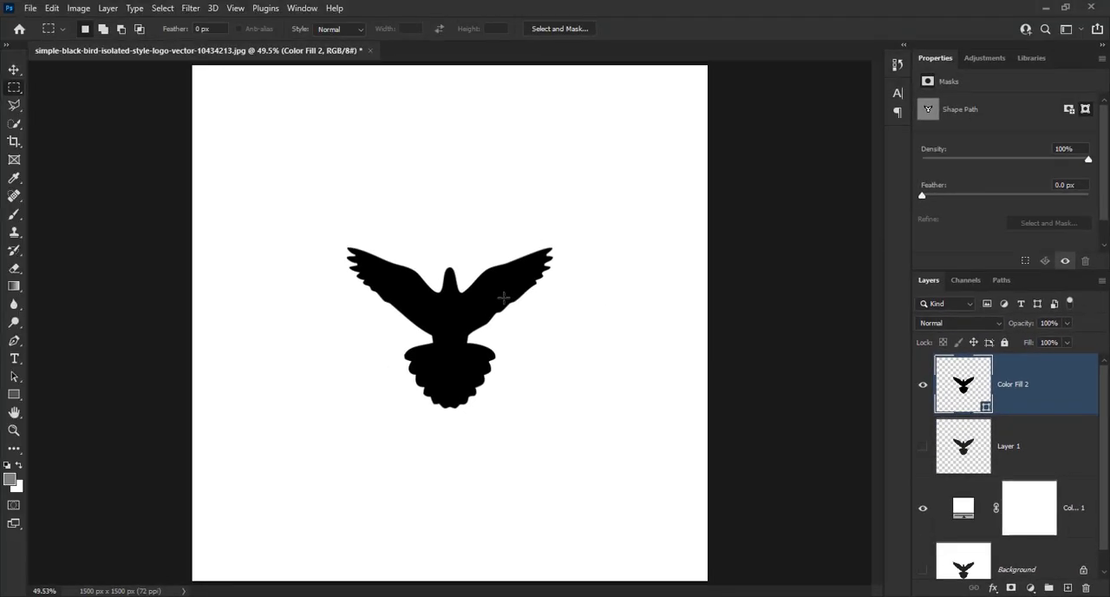
Scale the black bird shape up proportionally around its centre to about 204%.
key(ctrl+t)
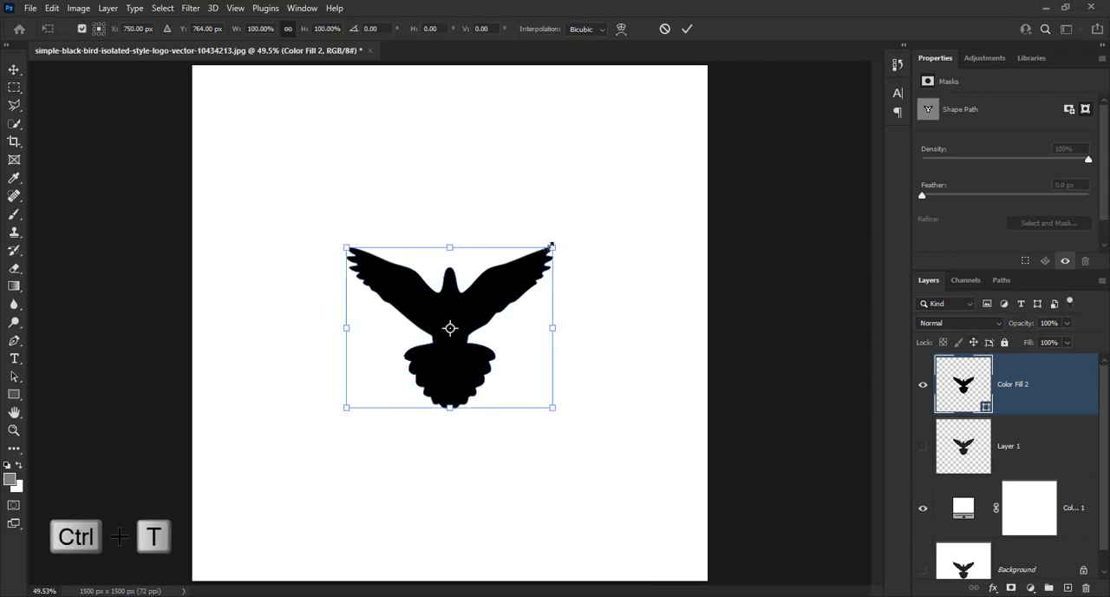
drag(553, 247, 645, 145)
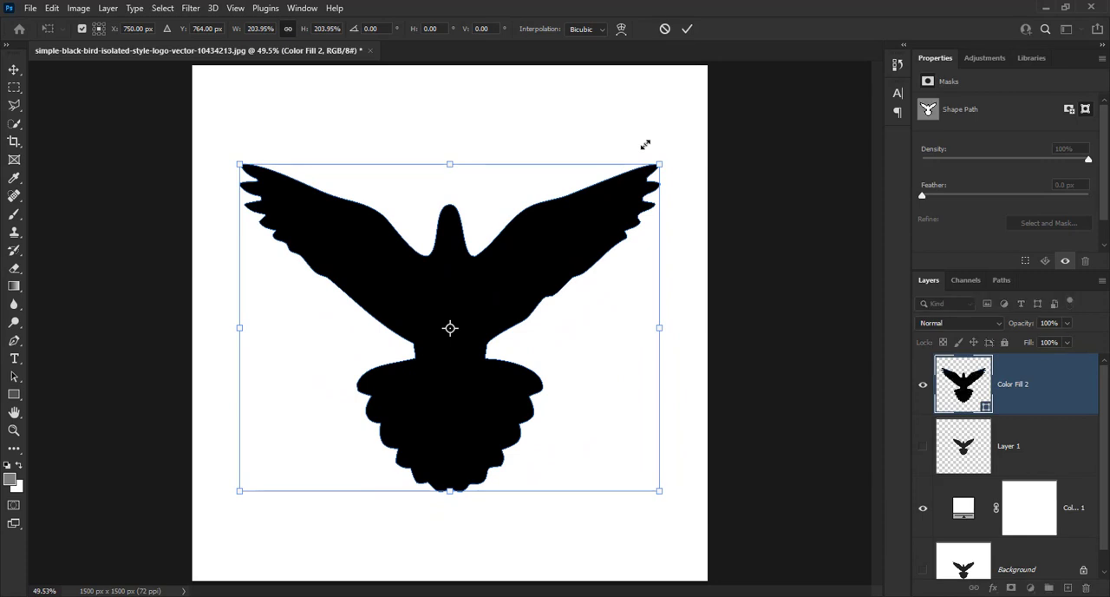
key(Return)
key(m)
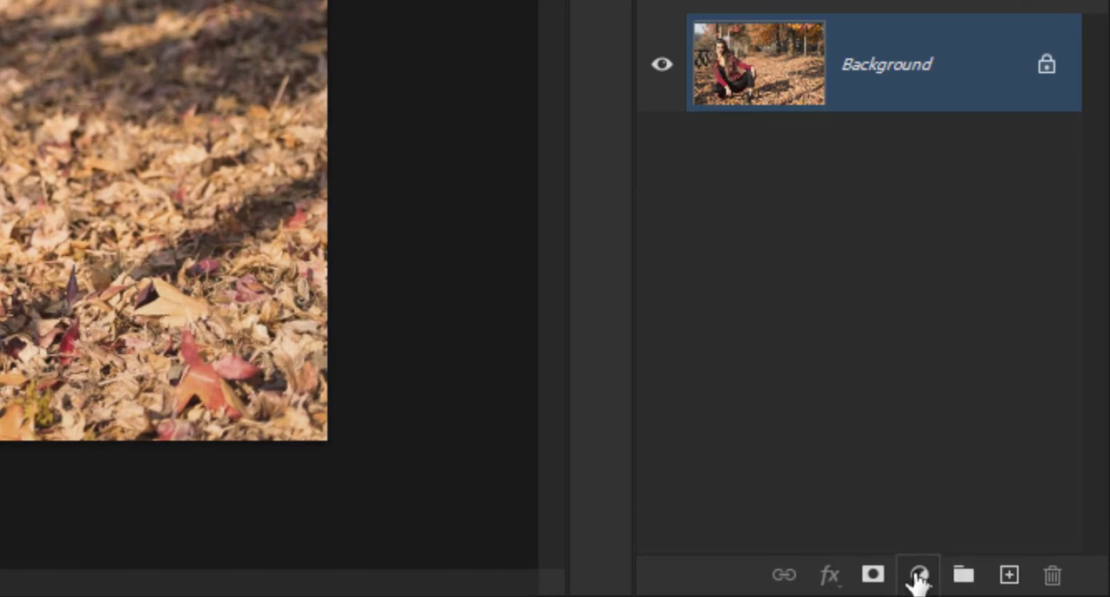
Add a Channel Mixer adjustment layer above the Background and set its blend mode to Color.
click(918, 575)
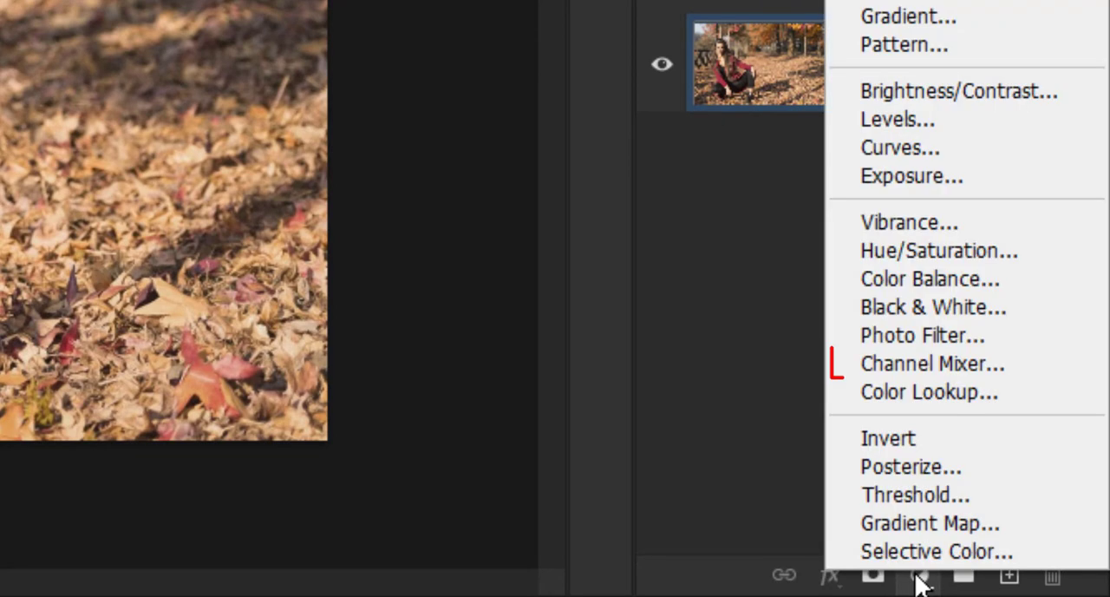
click(903, 357)
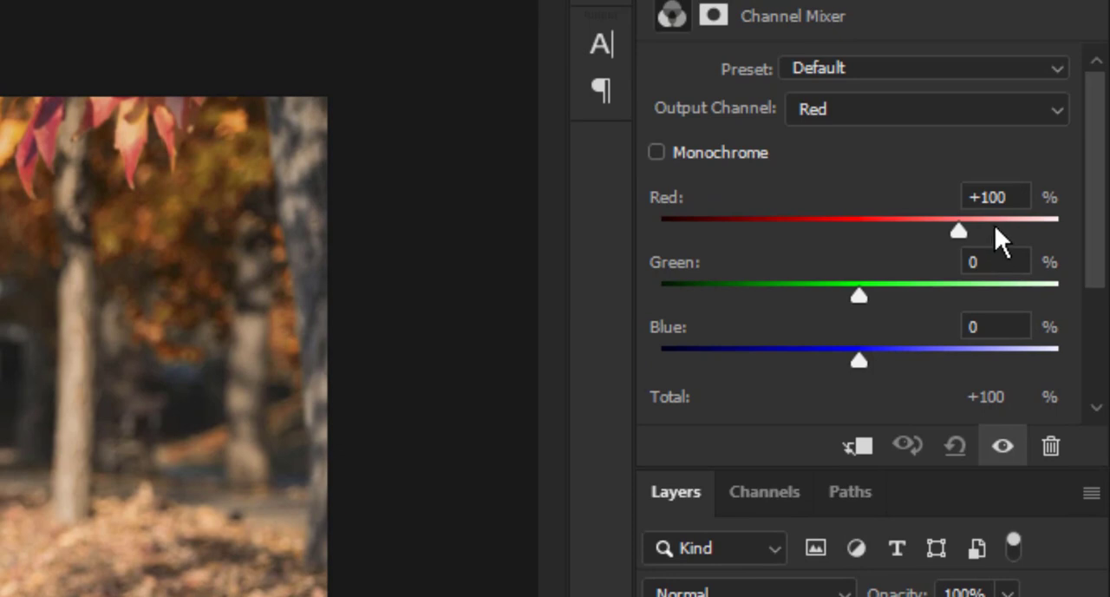
key(shift+alt+c)
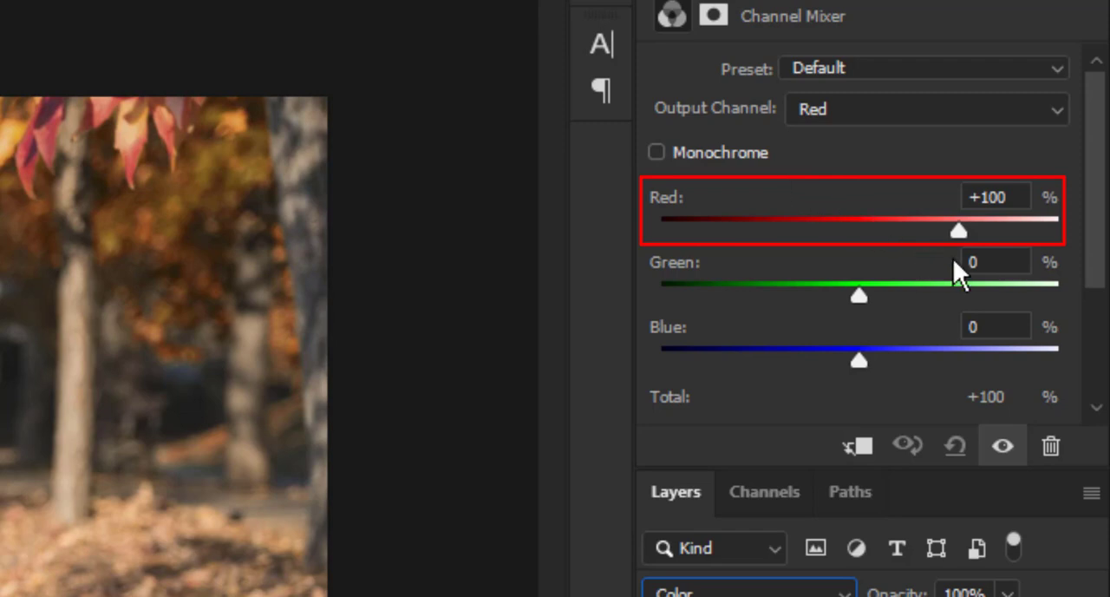
For the Red output channel, set Green to -125% and Blue to +100%, and change the Channel Mixer layer's blend mode to Hue.
click(988, 262)
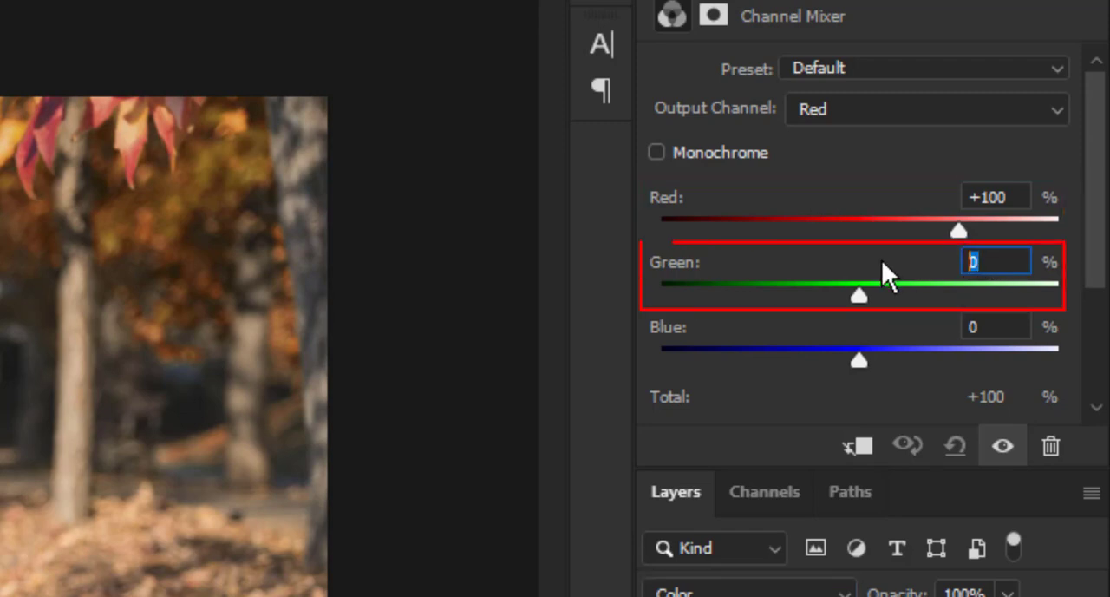
text(-125)
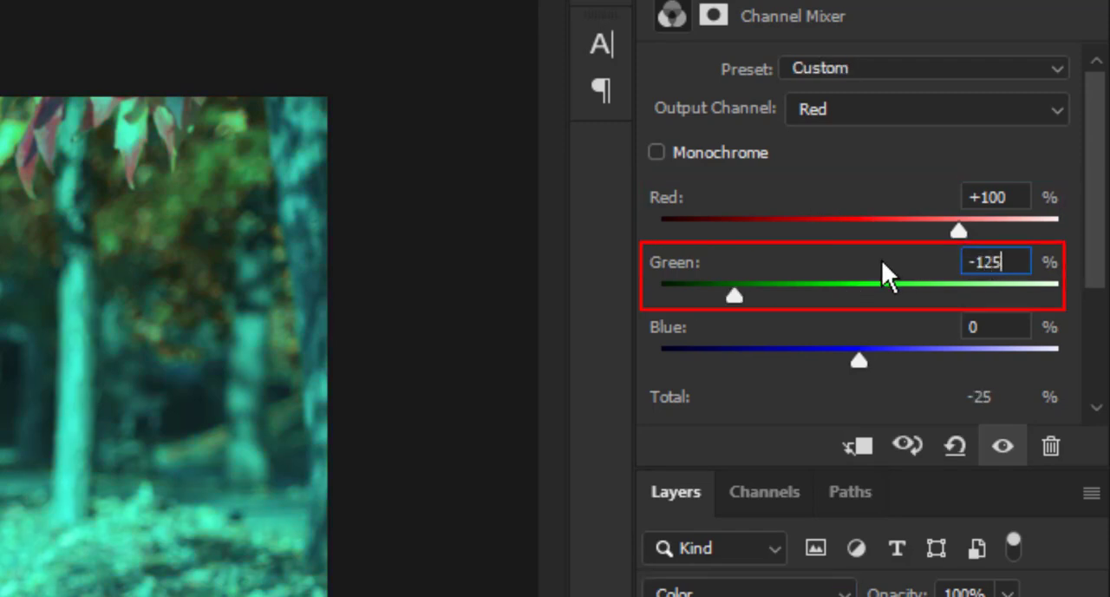
click(1029, 328)
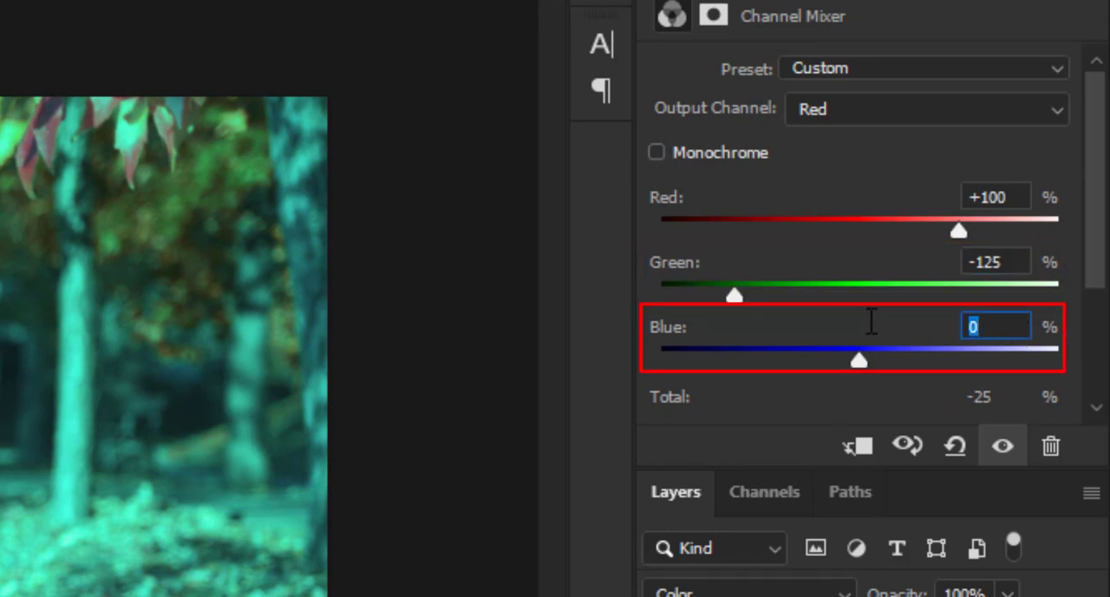
text(100)
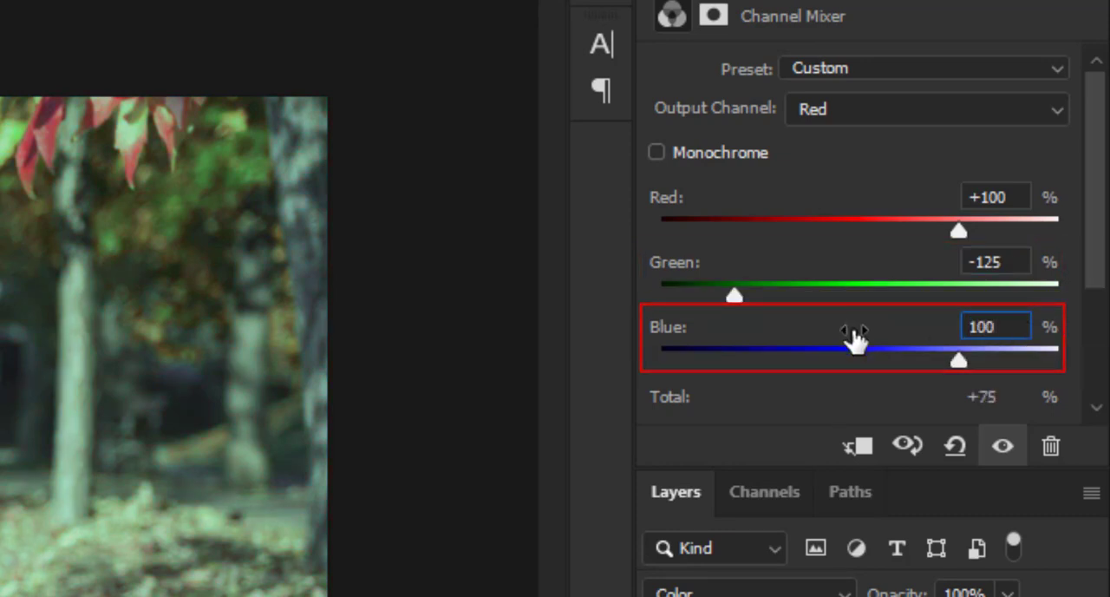
key(Return)
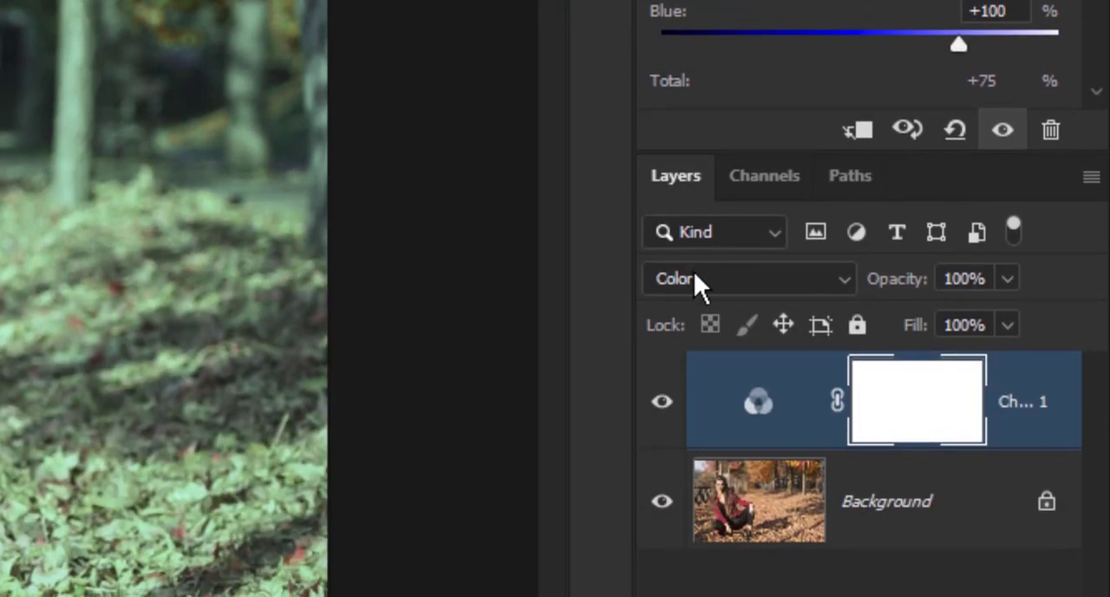
click(695, 270)
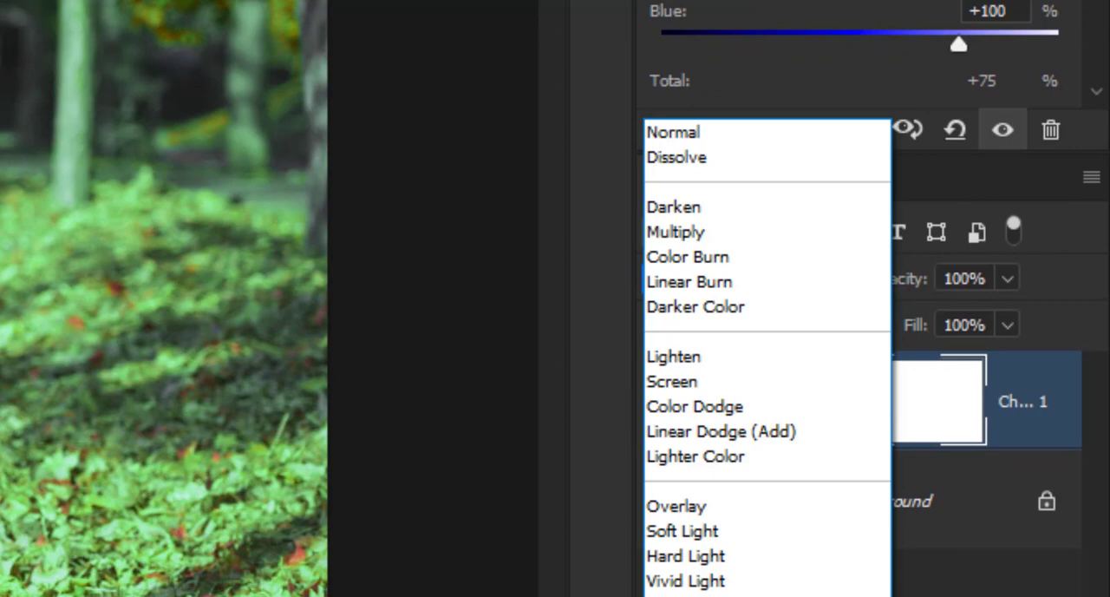
click(661, 595)
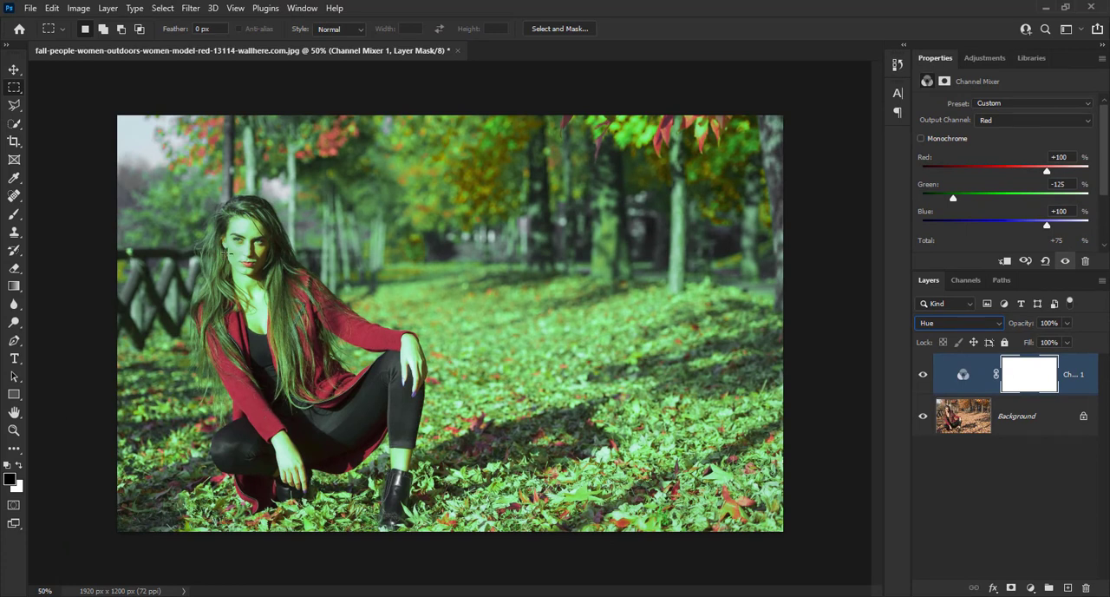
Select the subject on the Background, copy it to a new layer and place that layer above the Channel Mixer adjustment.
click(1020, 418)
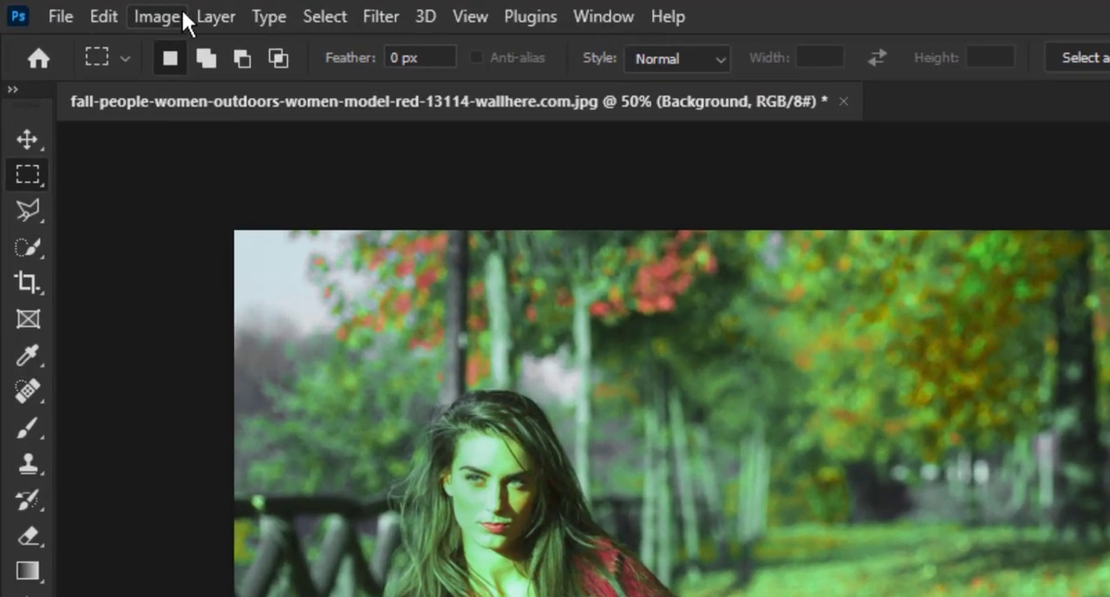
click(310, 17)
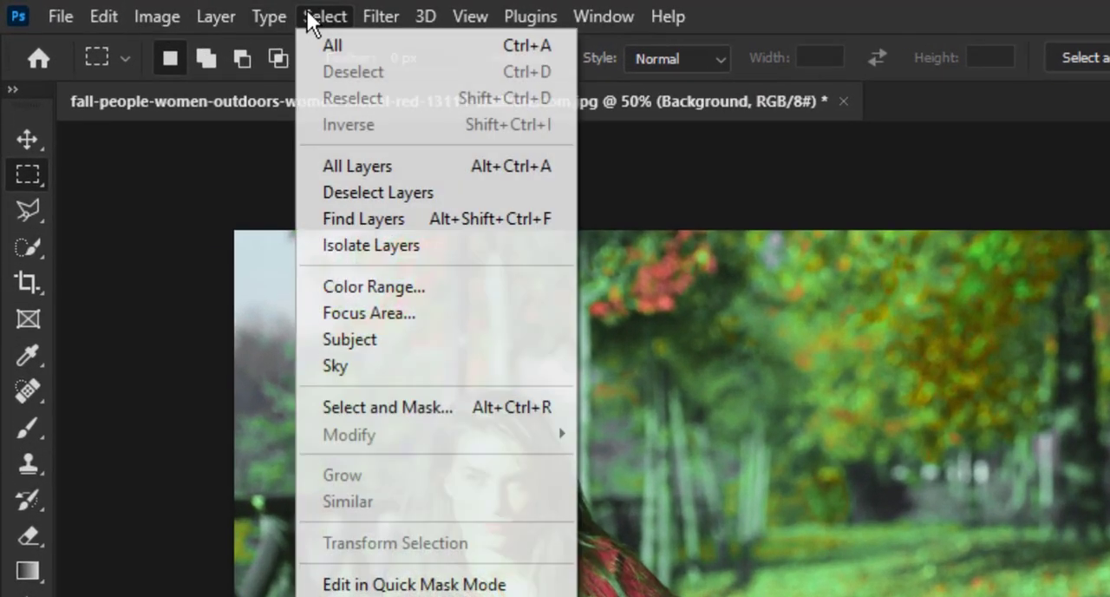
click(370, 338)
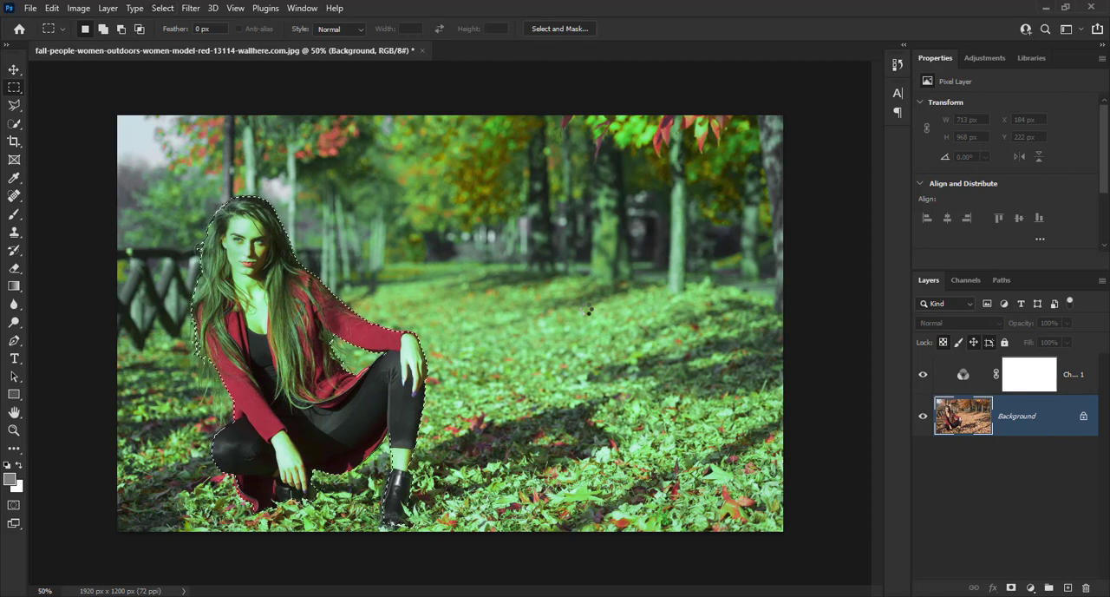
key(ctrl+j)
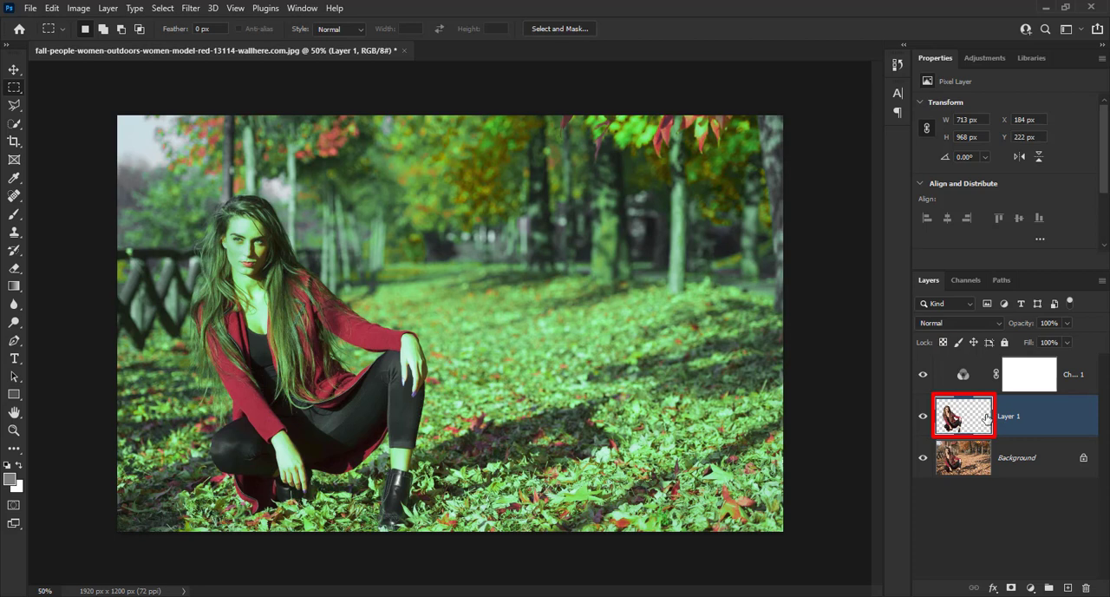
key(ctrl+bracketright)
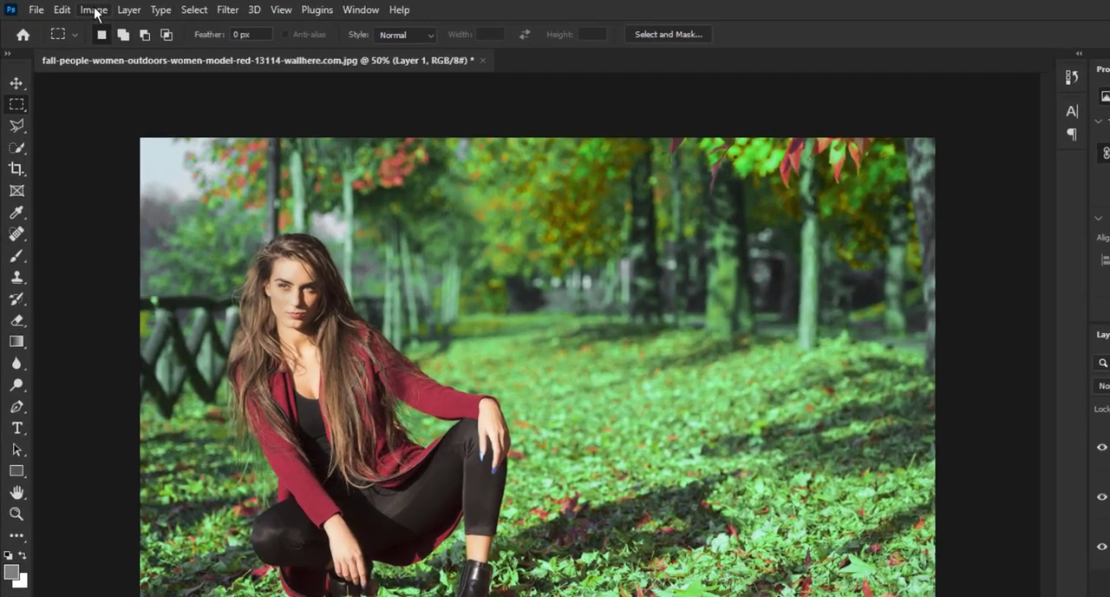
Apply Match Color to the woman's cutout layer with Neutralize enabled and Fade set to 50.
click(78, 8)
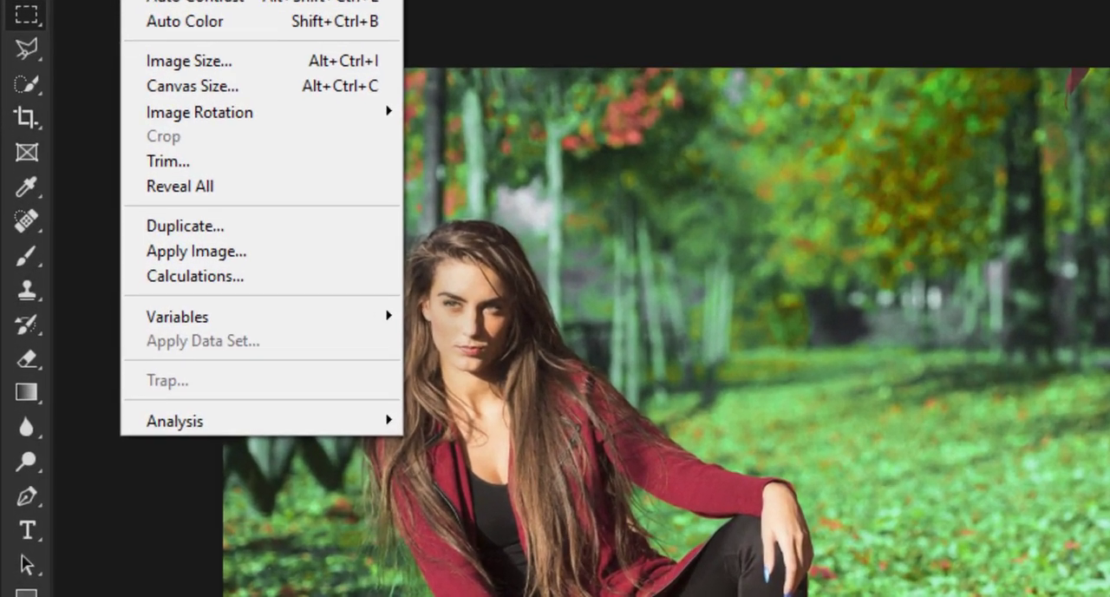
mouse_move(152, 67)
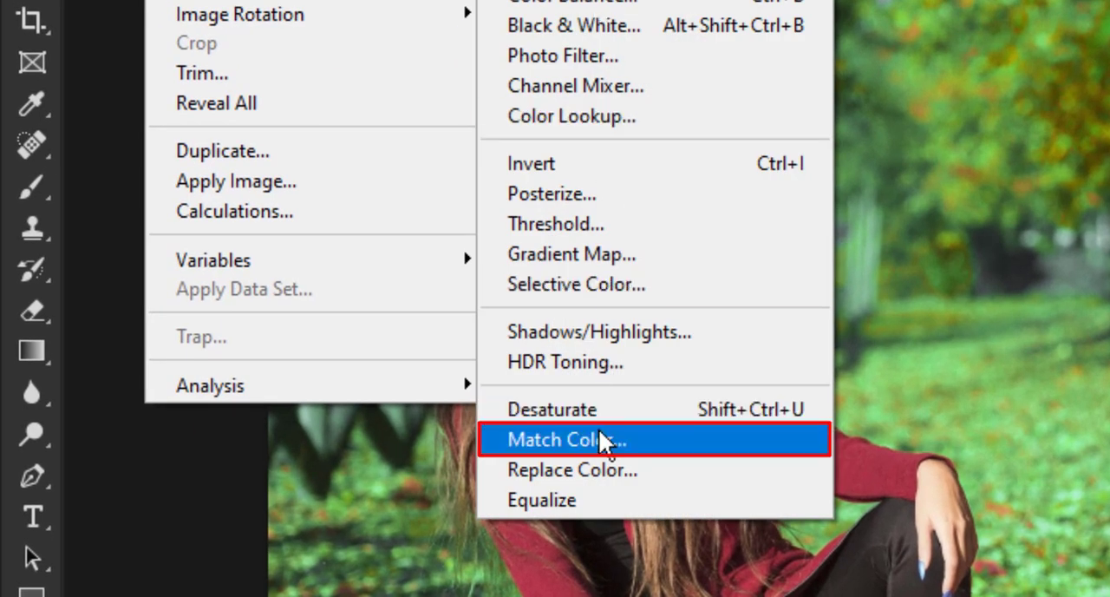
click(749, 444)
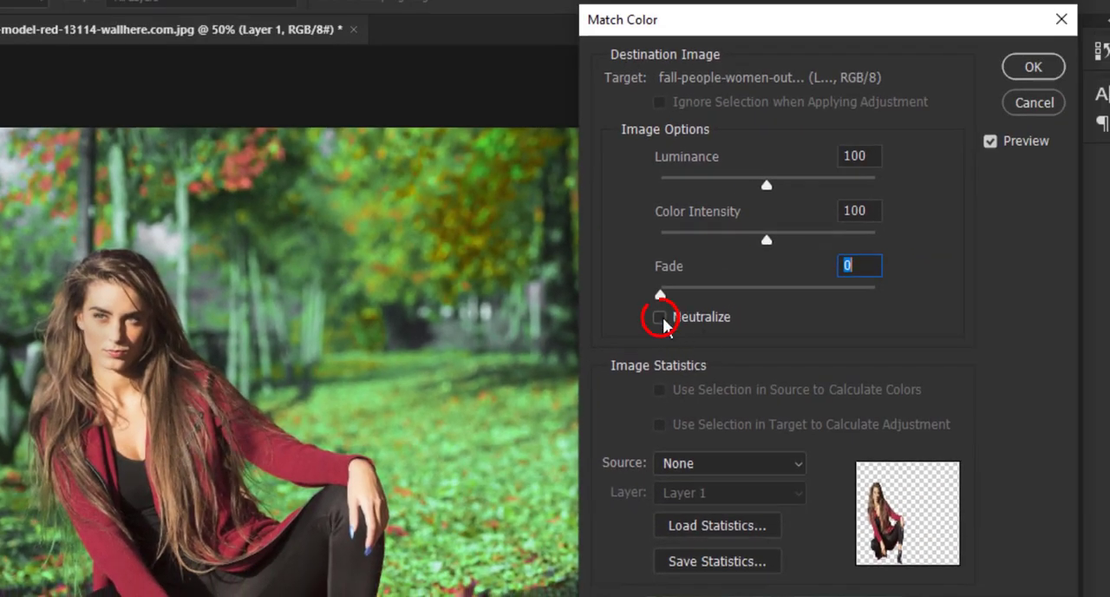
click(660, 318)
drag(857, 264, 810, 264)
text(50)
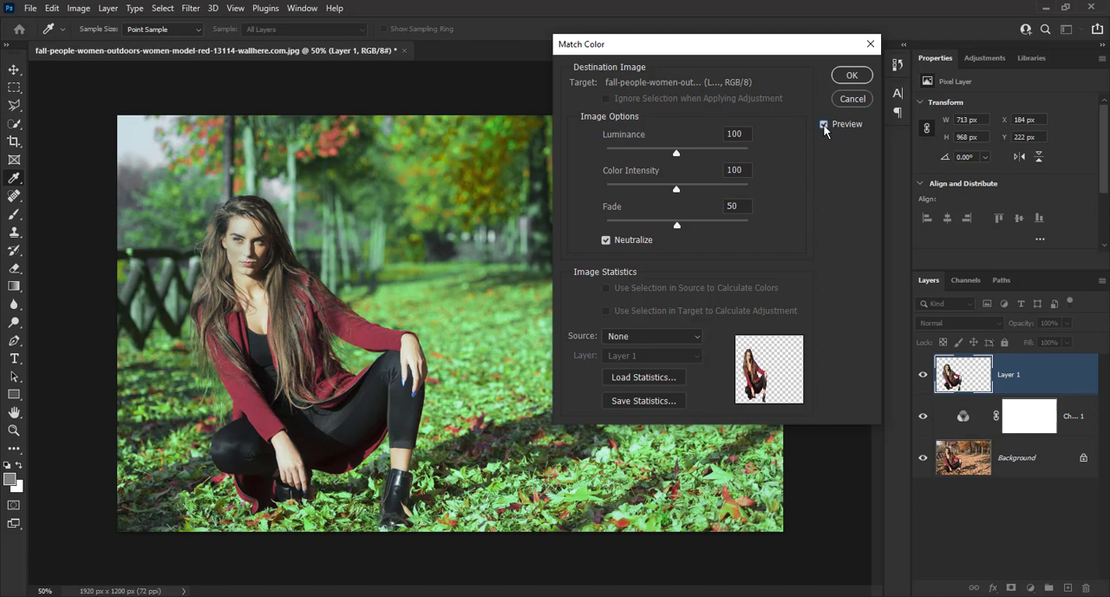
click(853, 76)
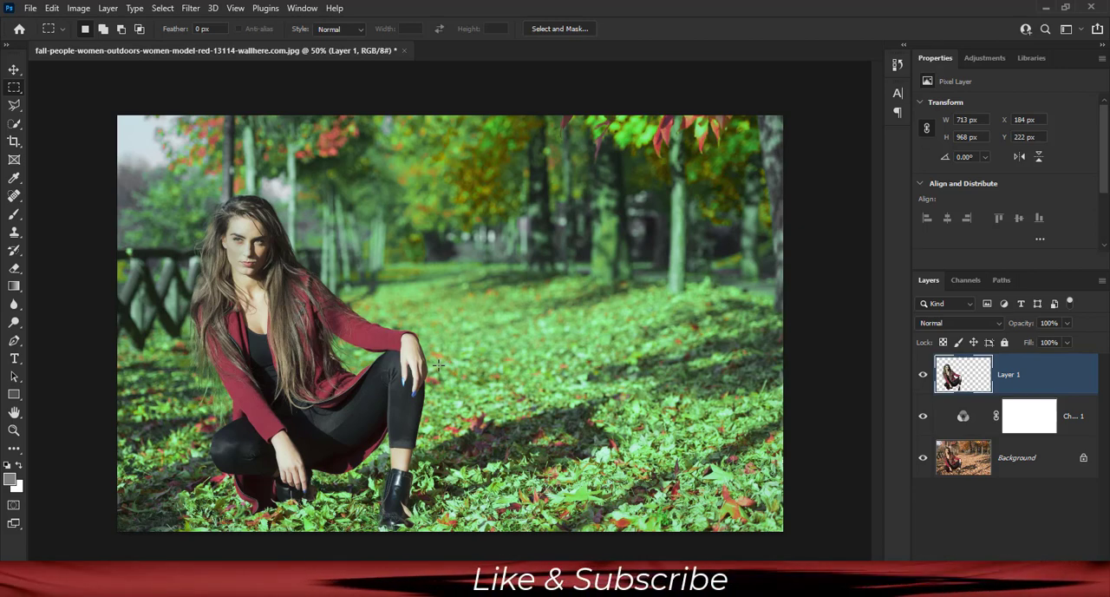
Compare against the original photo by showing only the Background layer, and restore the visibility of the other layers.
alt+click(922, 457)
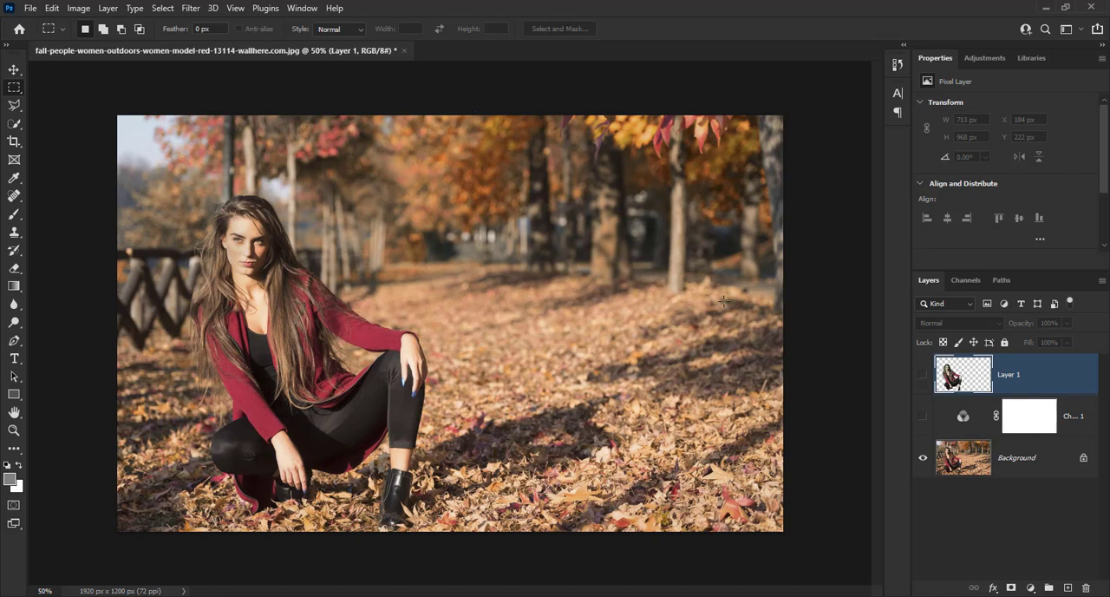
alt+click(923, 459)
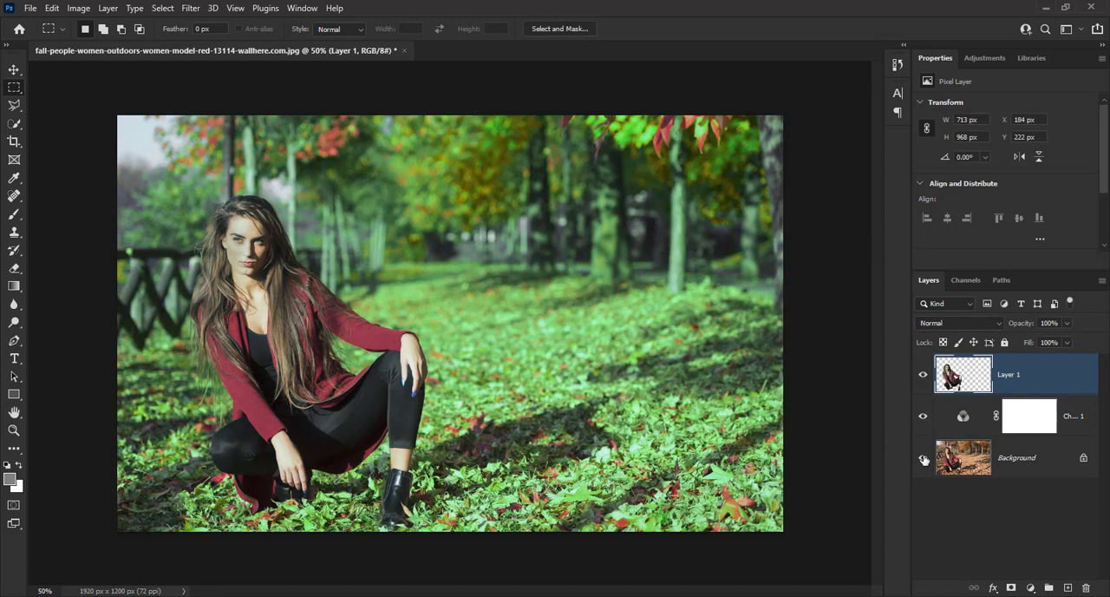